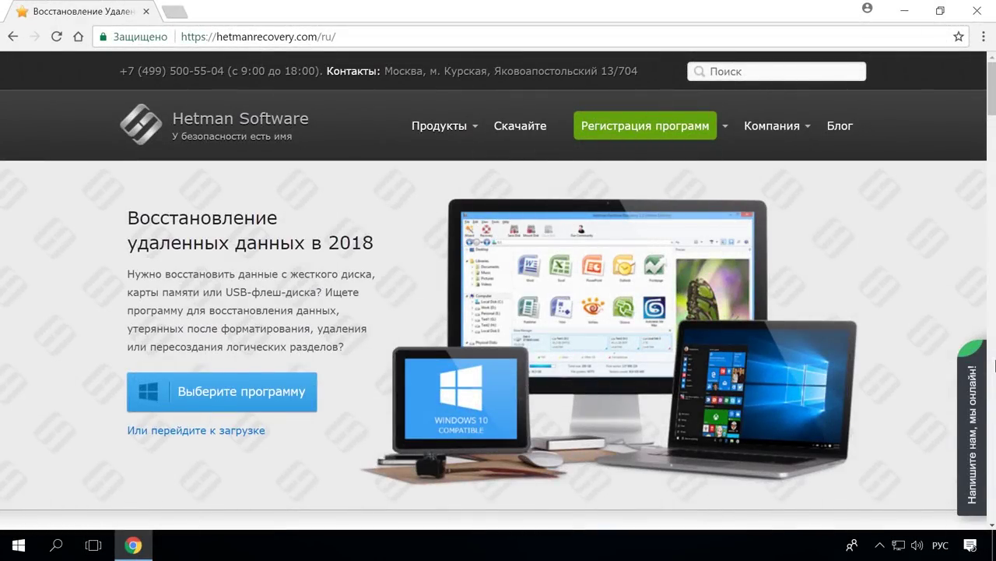
# - Open the Partition Recovery 2.8 page from the company's program list and start the free download
pyautogui.scroll(-8, 84, 116)
pyautogui.scroll(-6, 85, 123)
pyautogui.scroll(-5, 86, 123)
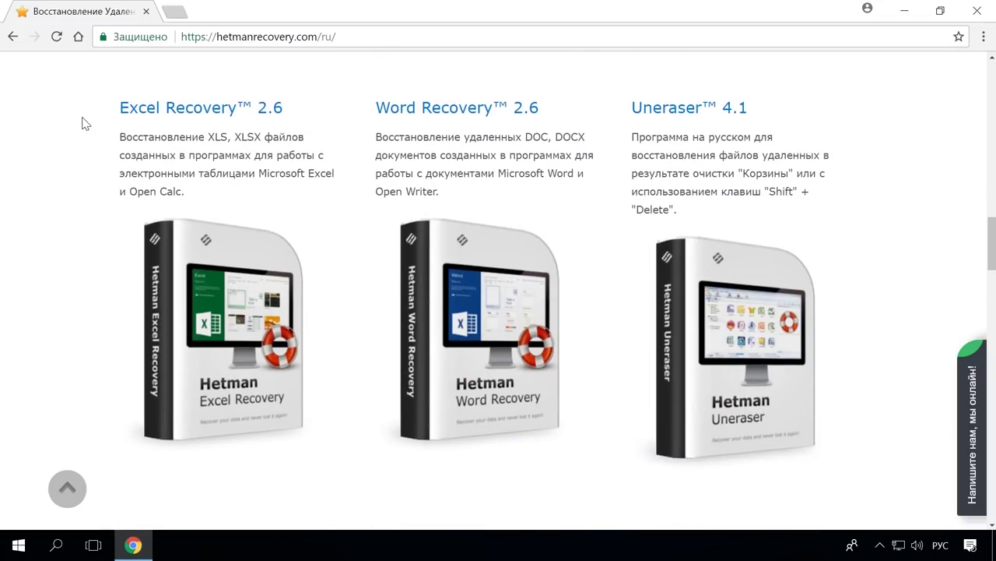
pyautogui.scroll(9, 85, 123)
pyautogui.scroll(2, 86, 123)
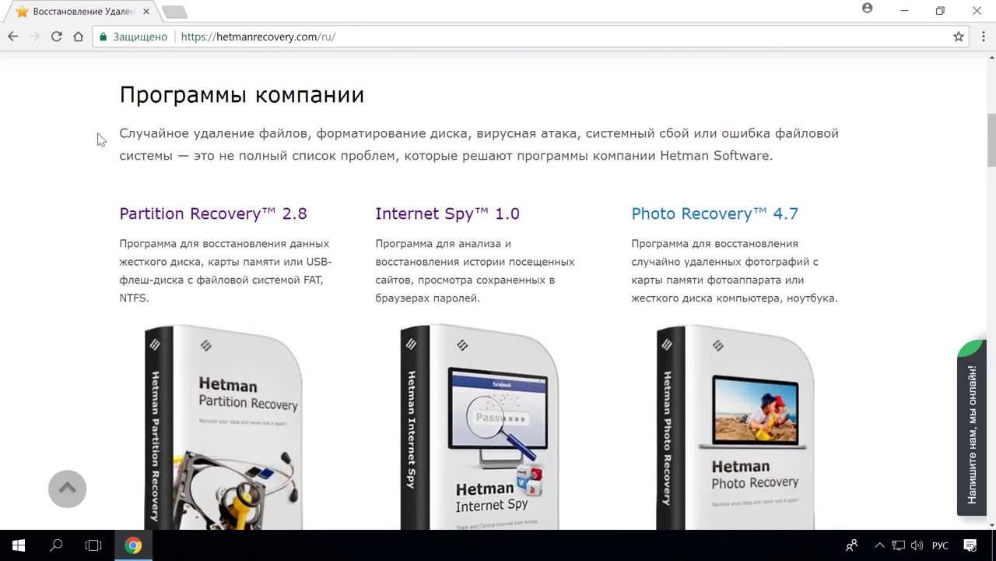
pyautogui.click(287, 213)
pyautogui.scroll(-3, 347, 222)
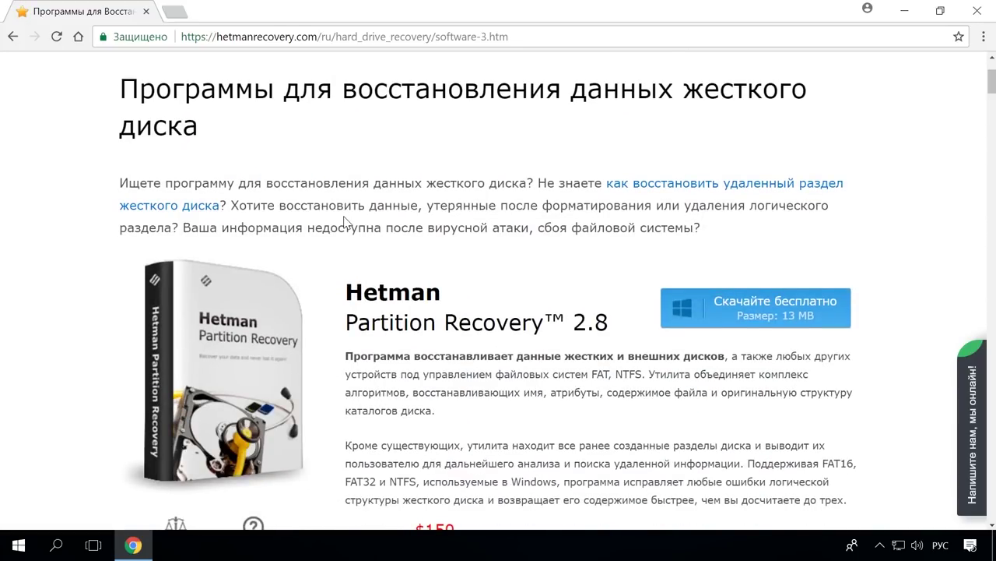
pyautogui.click(798, 231)
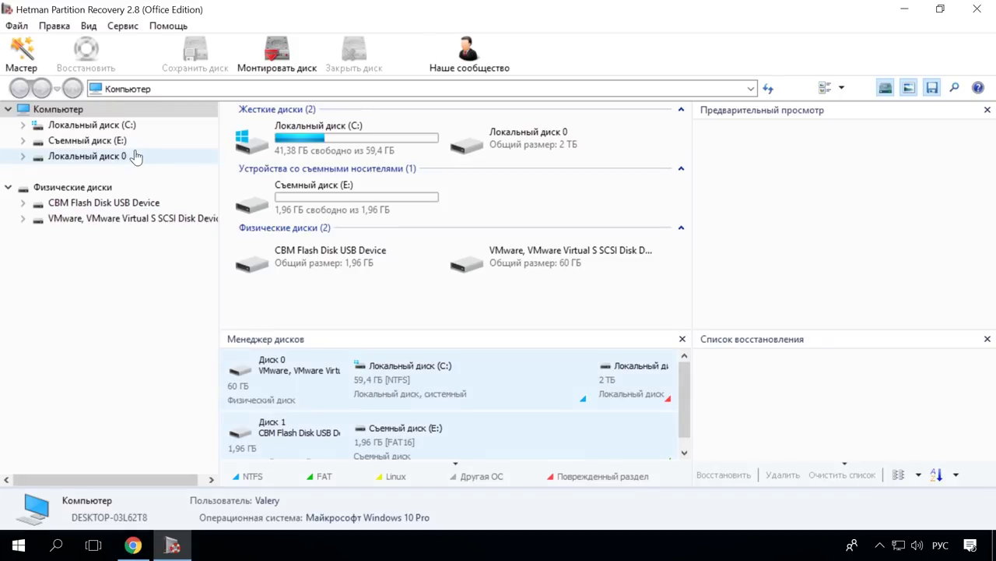
# - In Hetman Partition Recovery, open removable disk E: and preview the deleted files, including model-2436214_1920.jpg and the Word document
pyautogui.doubleClick(131, 141)
pyautogui.click(601, 421)
pyautogui.click(607, 422)
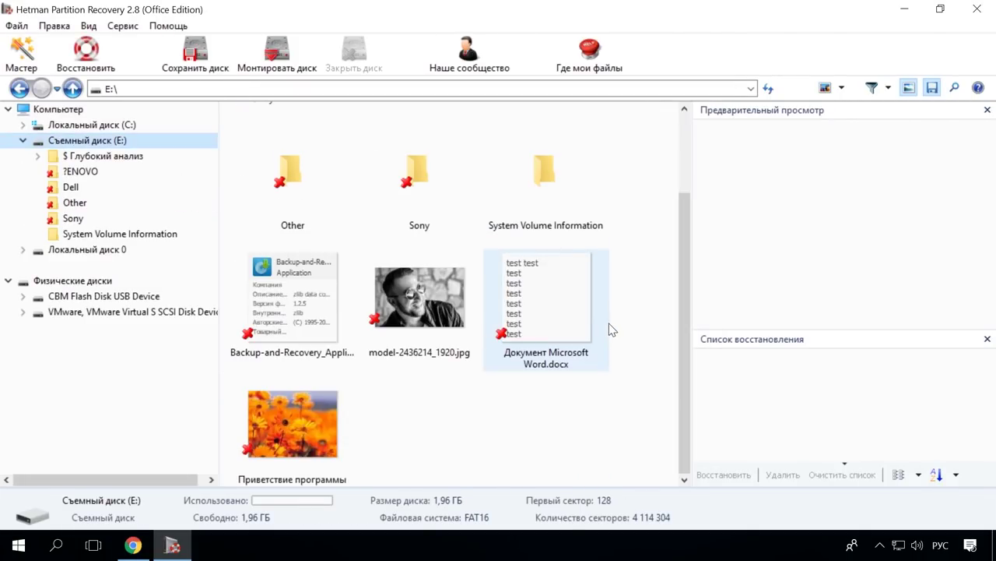
pyautogui.click(322, 402)
pyautogui.click(419, 311)
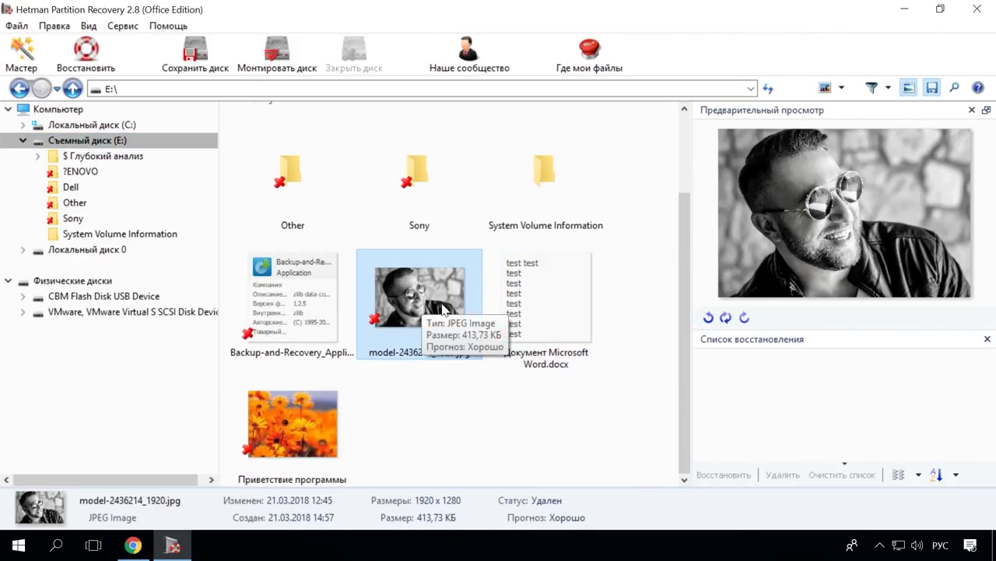
pyautogui.click(545, 304)
# - Open the deleted Sony folder on disk E: and choose a command for CB_Green_AssistVAIOButton.jpg
pyautogui.click(86, 219)
pyautogui.click(413, 177)
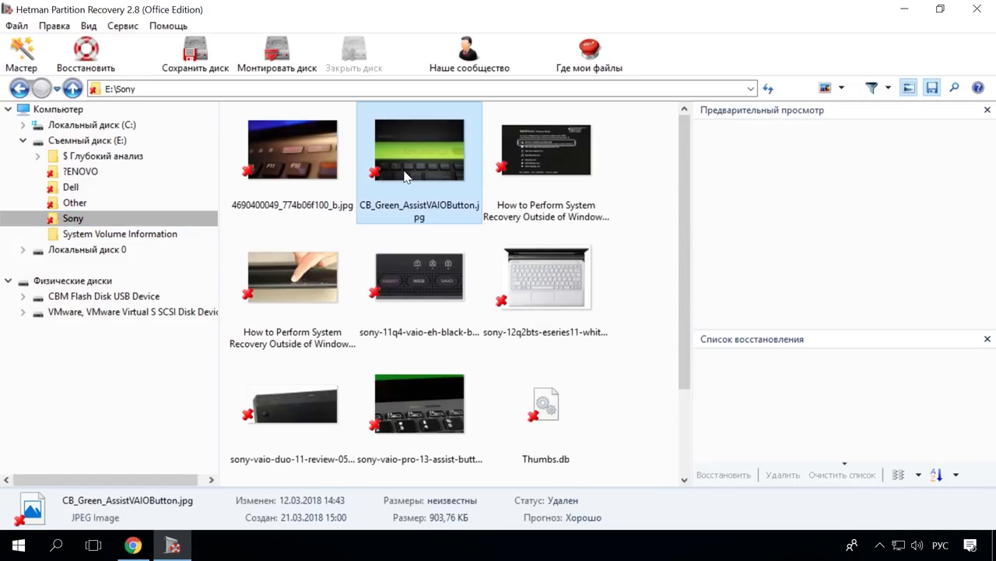
pyautogui.rightClick(415, 180)
pyautogui.click(461, 181)
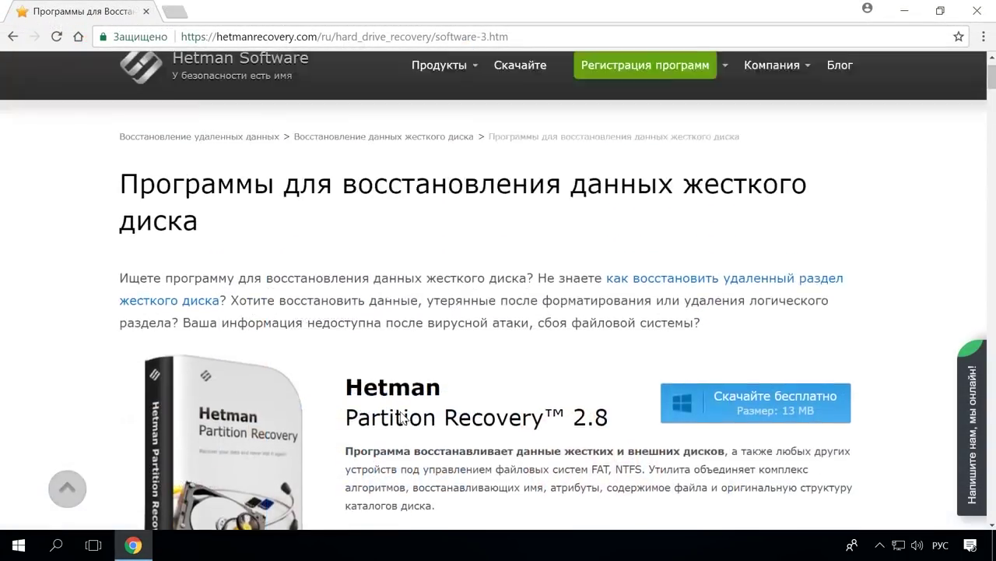
# - Switch to Chrome, go to the Hetman blog and open the article on converting a Mac-formatted disk to a Windows disk
pyautogui.scroll(1, 623, 272)
pyautogui.click(840, 127)
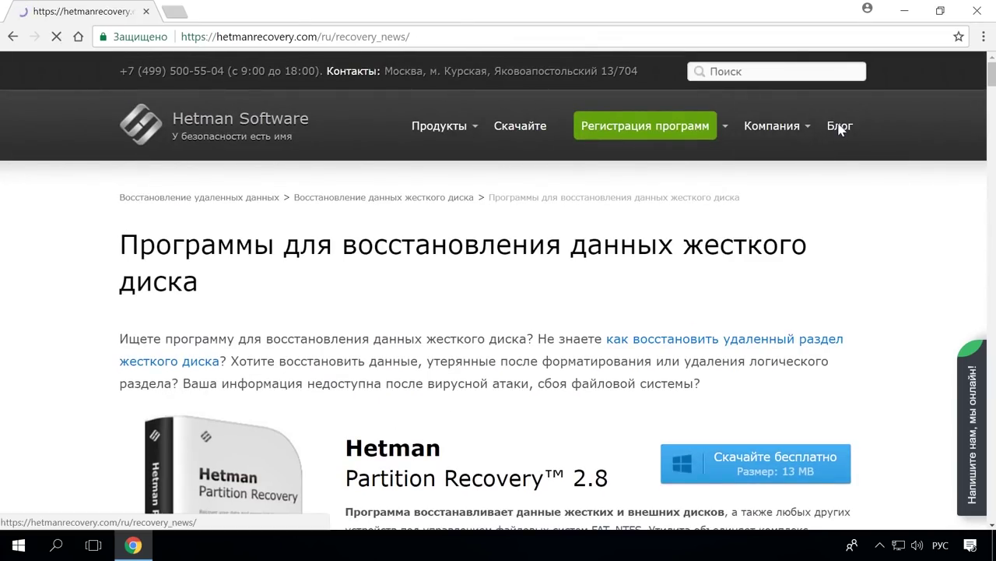
pyautogui.scroll(-2, 829, 226)
pyautogui.scroll(-12, 827, 242)
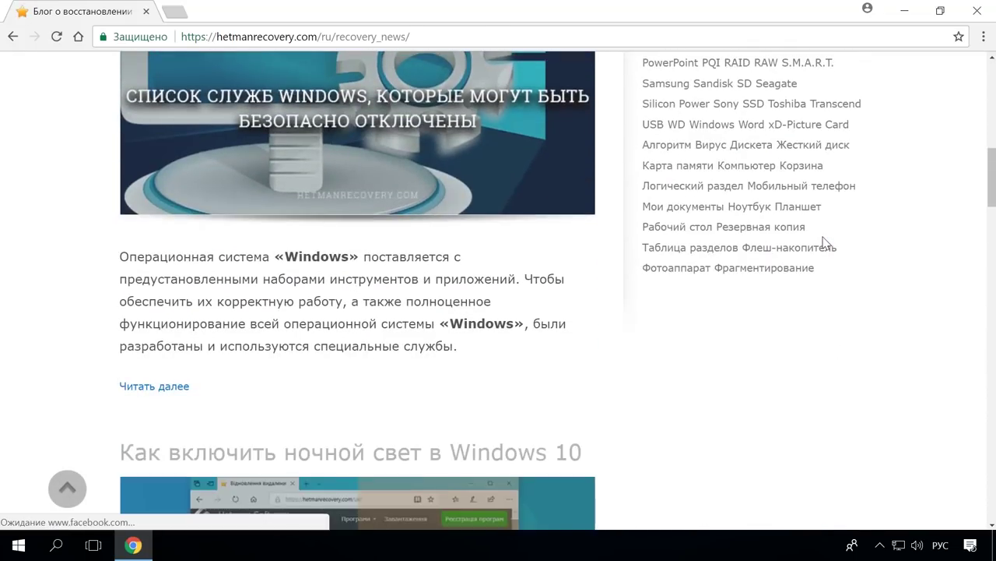
pyautogui.scroll(-15, 825, 243)
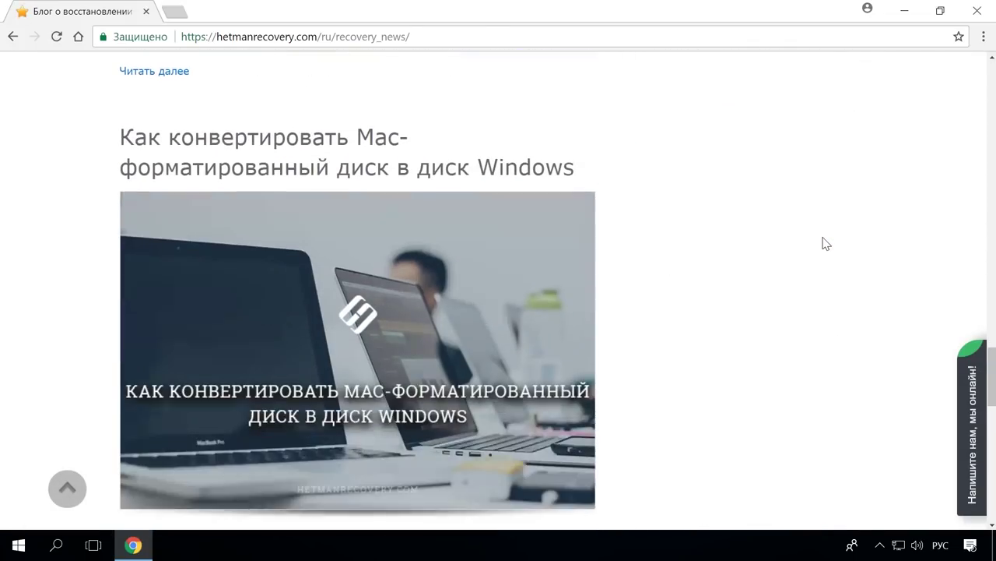
pyautogui.click(559, 171)
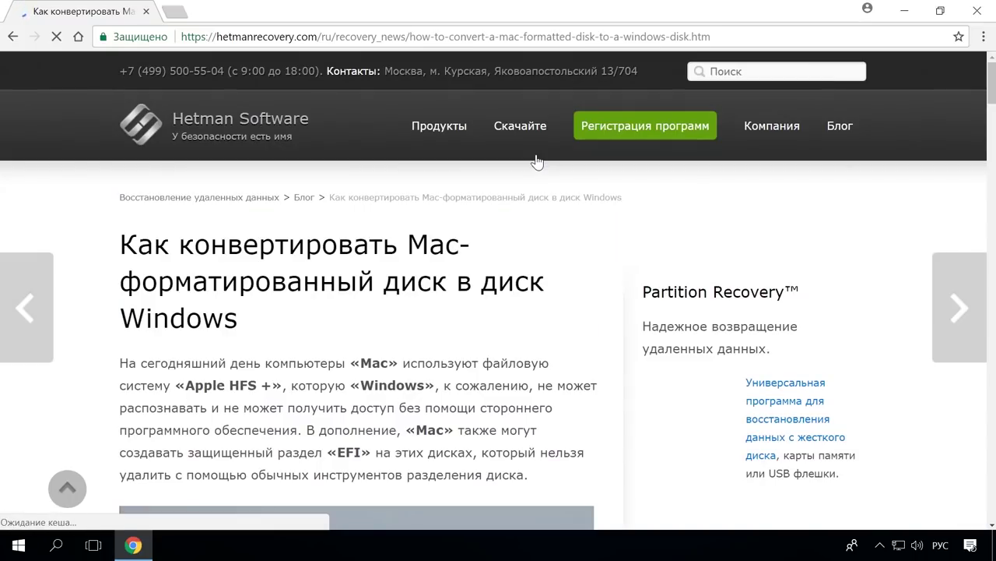
# - Skim the article down to the section on erasing Mac partitions, then write "Здравствуйте" in the site's online chat
pyautogui.scroll(-5, 557, 187)
pyautogui.scroll(-20, 573, 208)
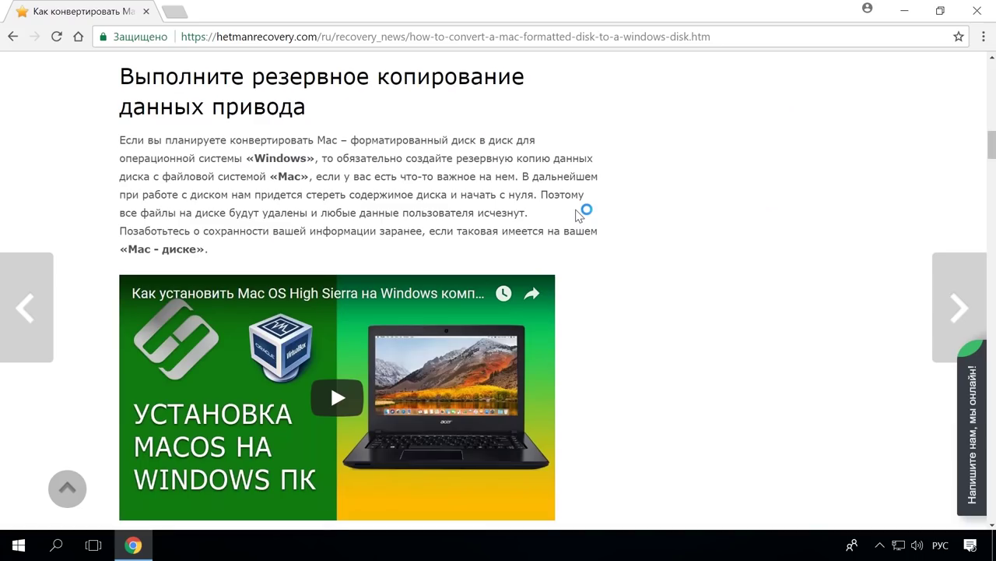
pyautogui.scroll(-4, 580, 216)
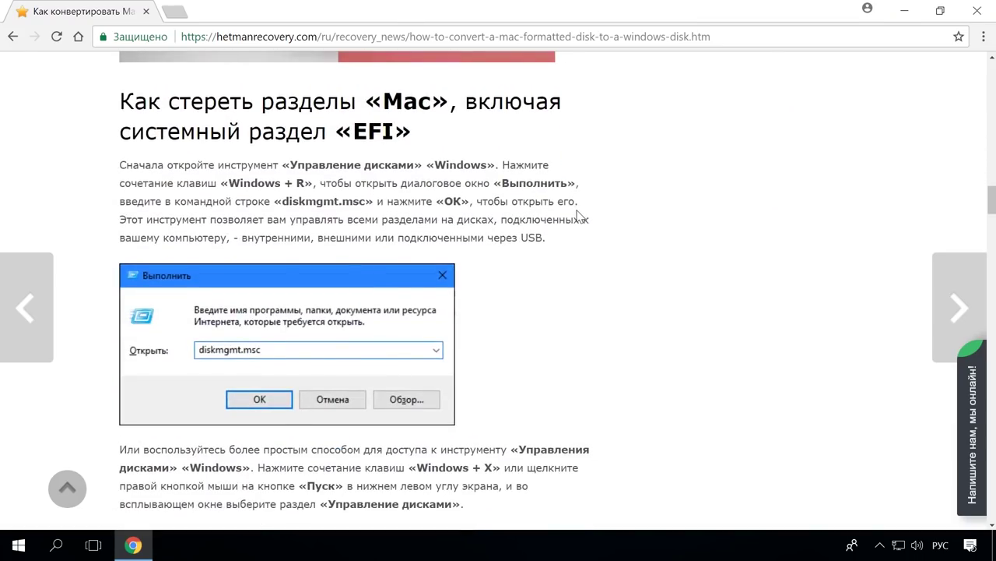
pyautogui.click(970, 424)
pyautogui.write('Здравствуйте')
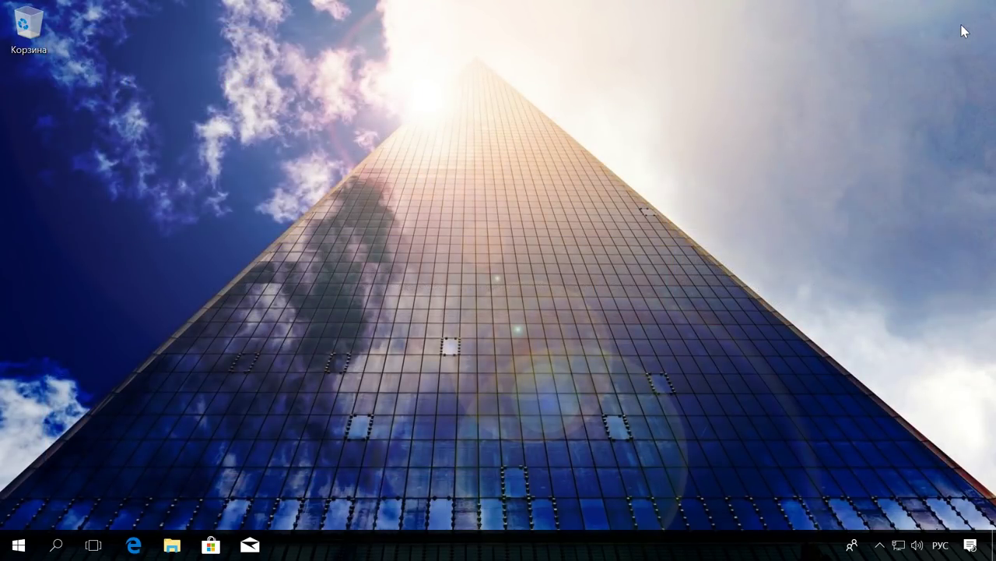
# - Open This PC in File Explorer and check the used and free space of local disk C: in its properties
pyautogui.press('super+e')
pyautogui.click(294, 296)
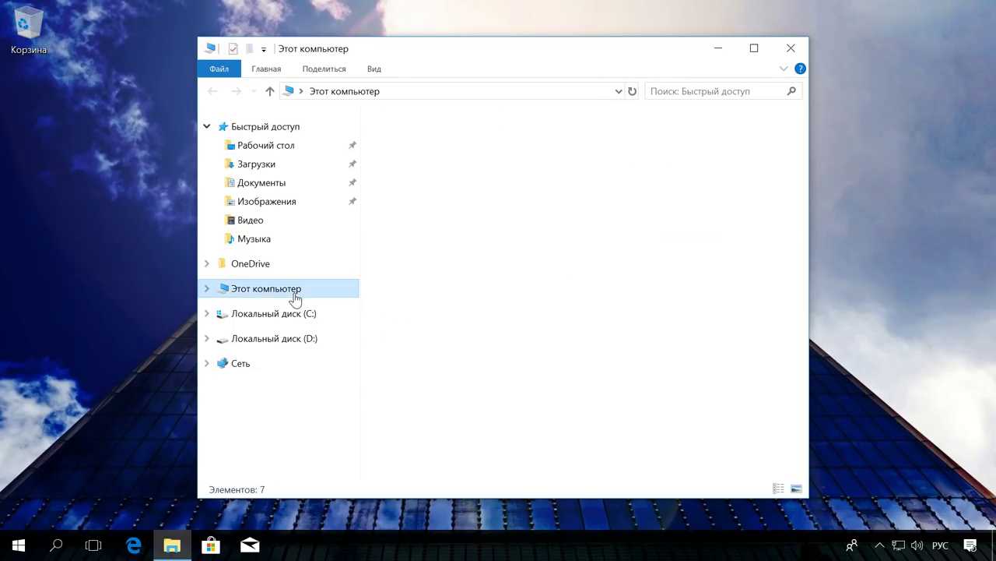
pyautogui.click(503, 165)
pyautogui.rightClick(503, 165)
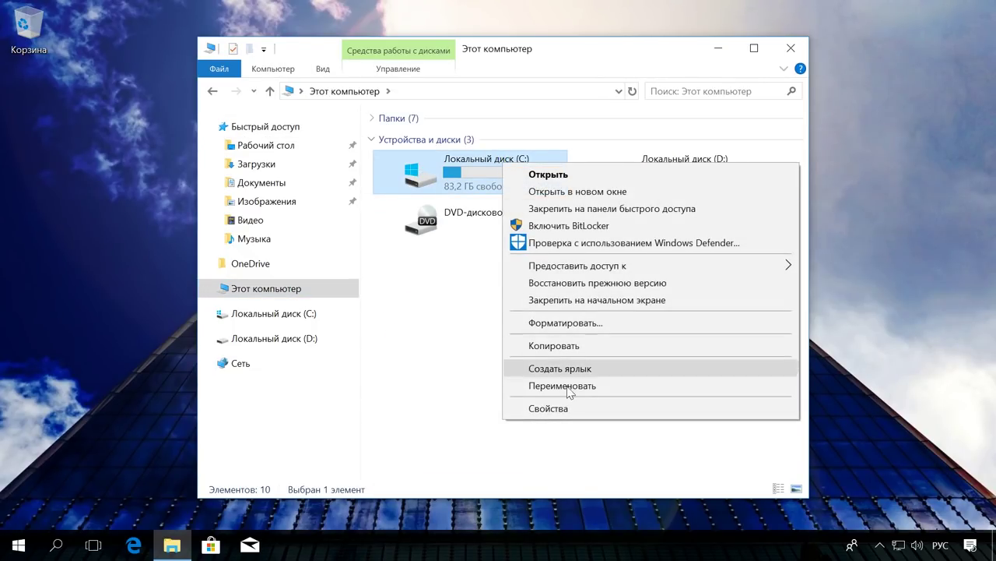
pyautogui.click(571, 407)
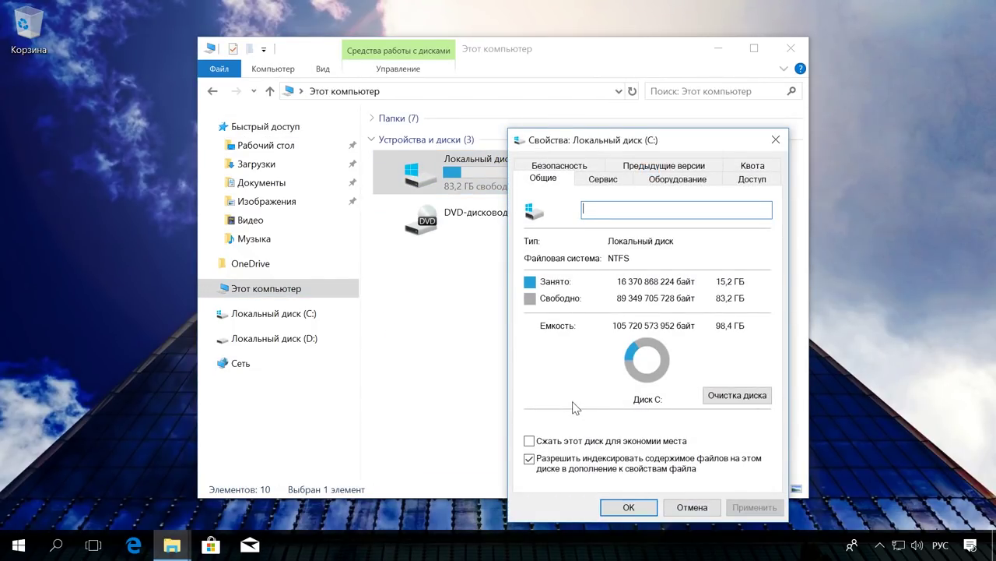
pyautogui.click(629, 507)
# - Check the used and free space of local disk D: in its properties
pyautogui.rightClick(700, 168)
pyautogui.click(766, 448)
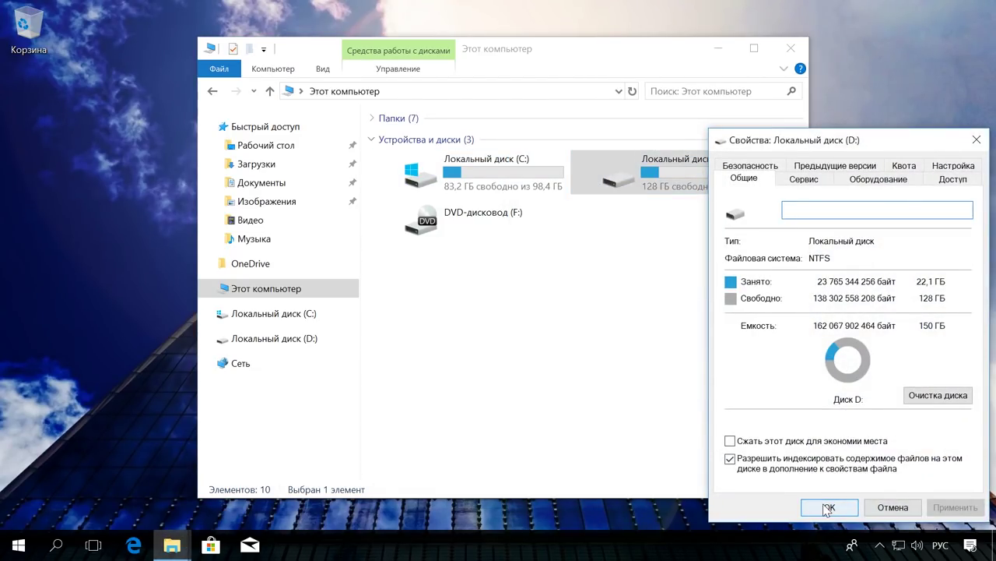
pyautogui.click(829, 507)
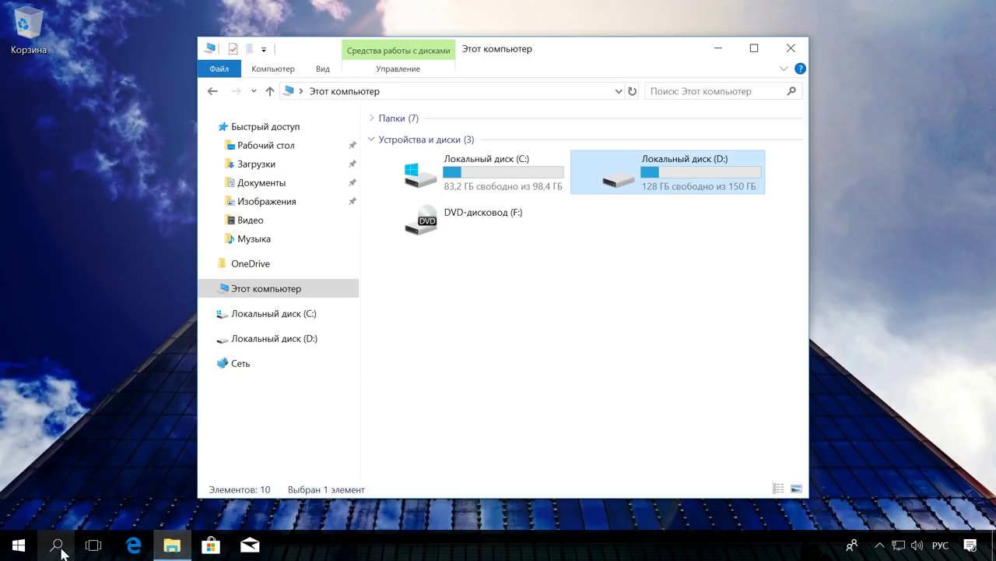
# - Search Windows for "панель", open the Control Panel and go to Programs and Features
pyautogui.click(61, 550)
pyautogui.write('панель')
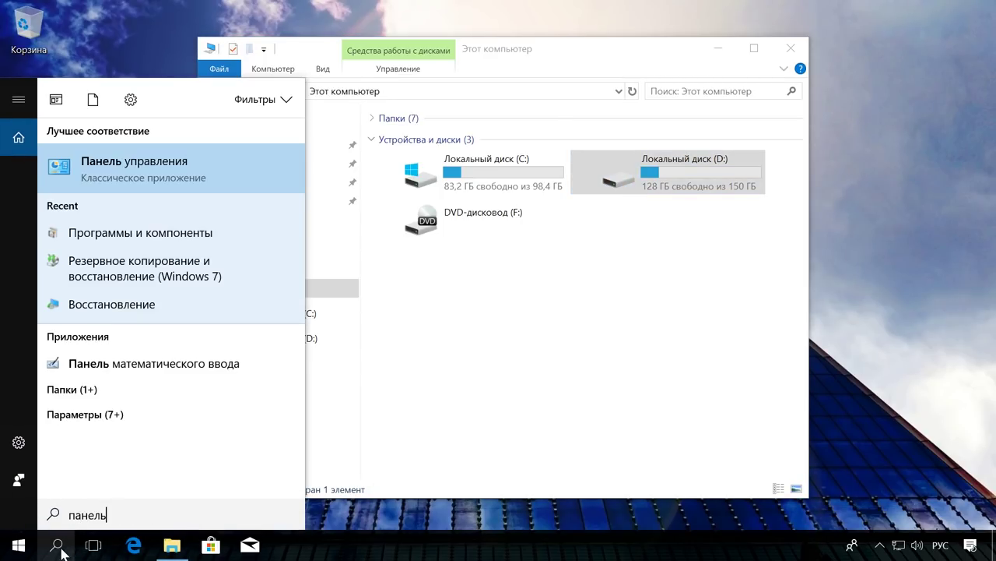
pyautogui.click(232, 172)
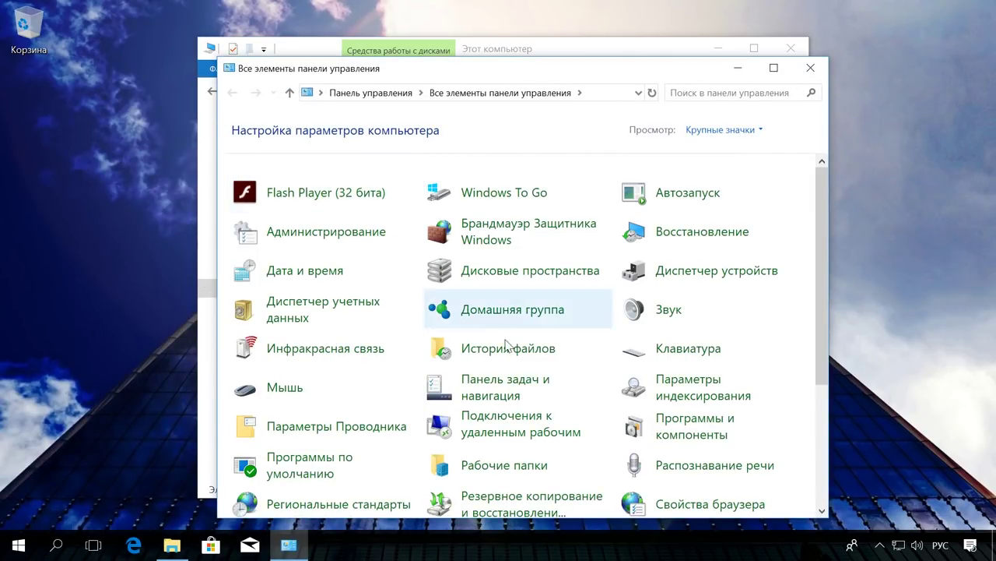
pyautogui.click(668, 426)
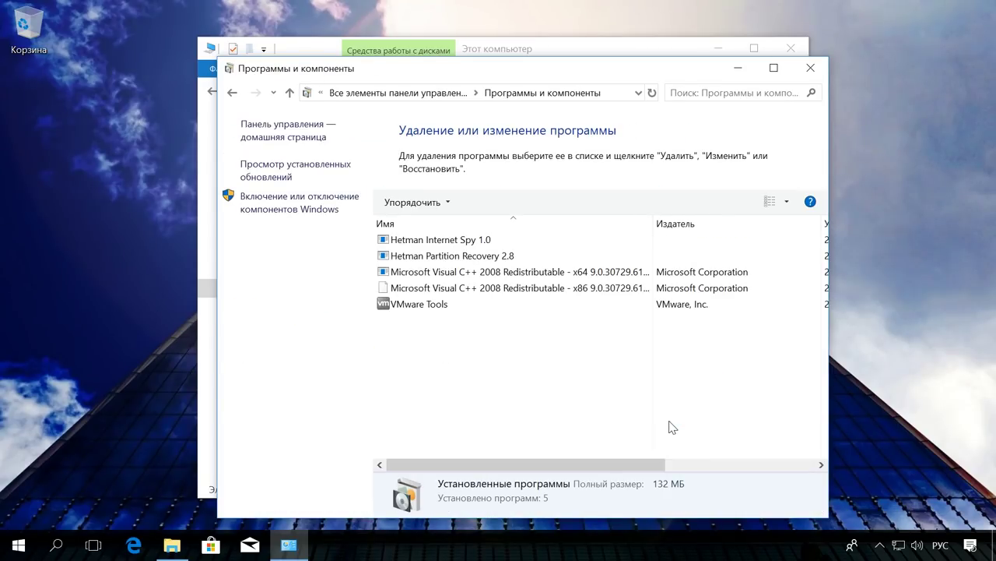
# - Try to uninstall Hetman Internet Spy 1.0, cancel the removal wizard and close Programs and Features
pyautogui.click(472, 243)
pyautogui.click(474, 202)
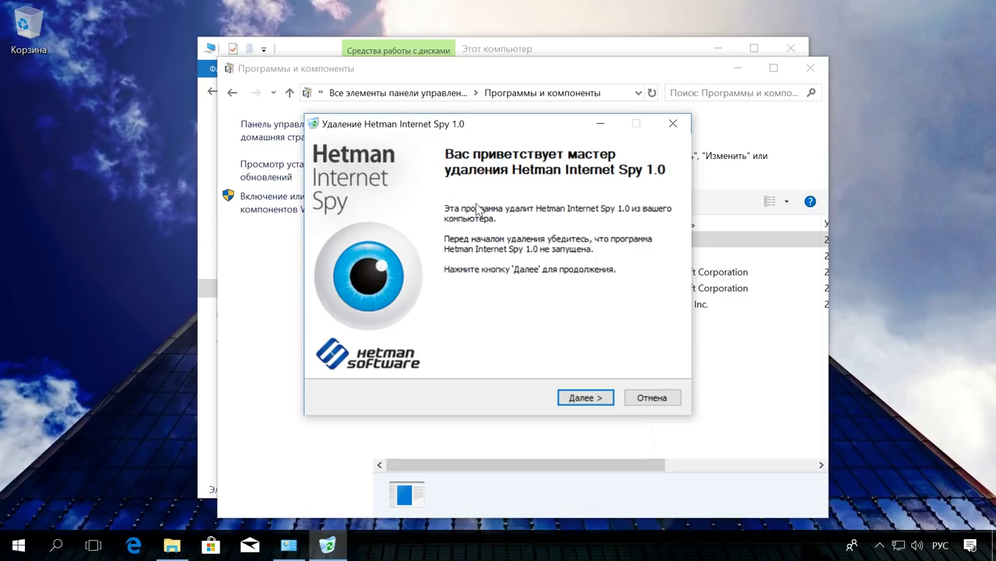
pyautogui.click(654, 397)
pyautogui.click(810, 68)
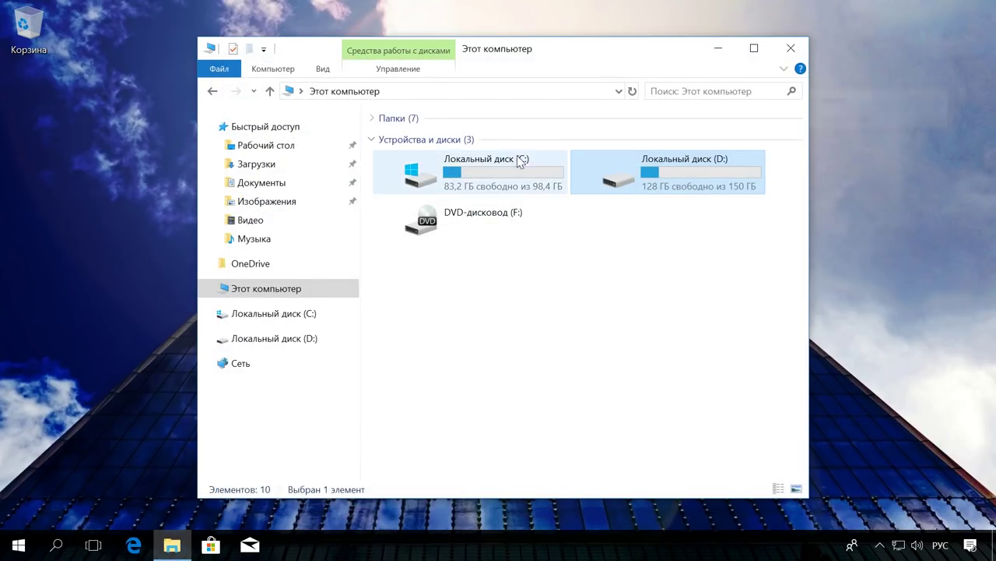
# - Look through the Downloads, Documents, Pictures, Videos and Music folders for stored files, then close File Explorer
pyautogui.click(267, 166)
pyautogui.click(267, 184)
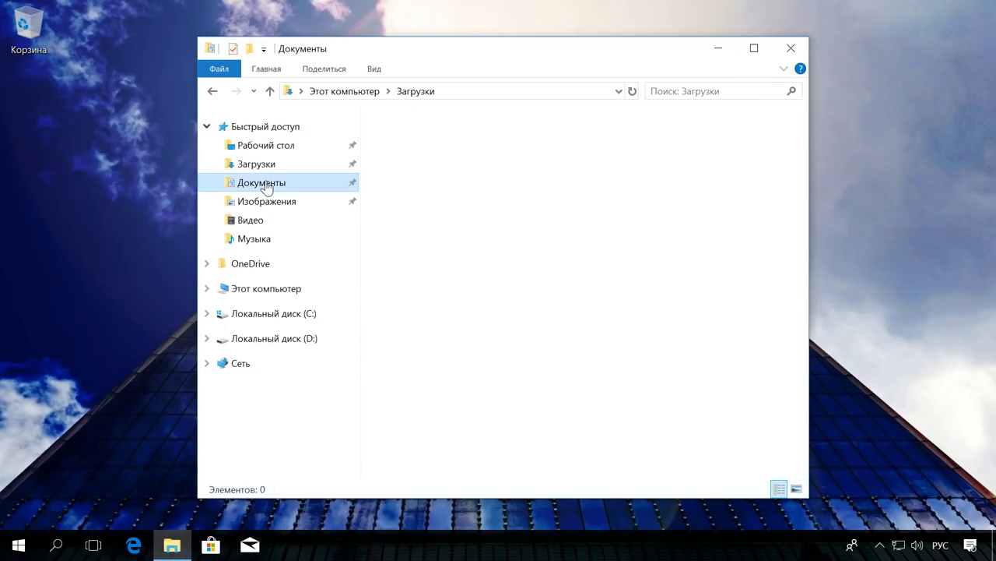
pyautogui.click(268, 206)
pyautogui.click(256, 221)
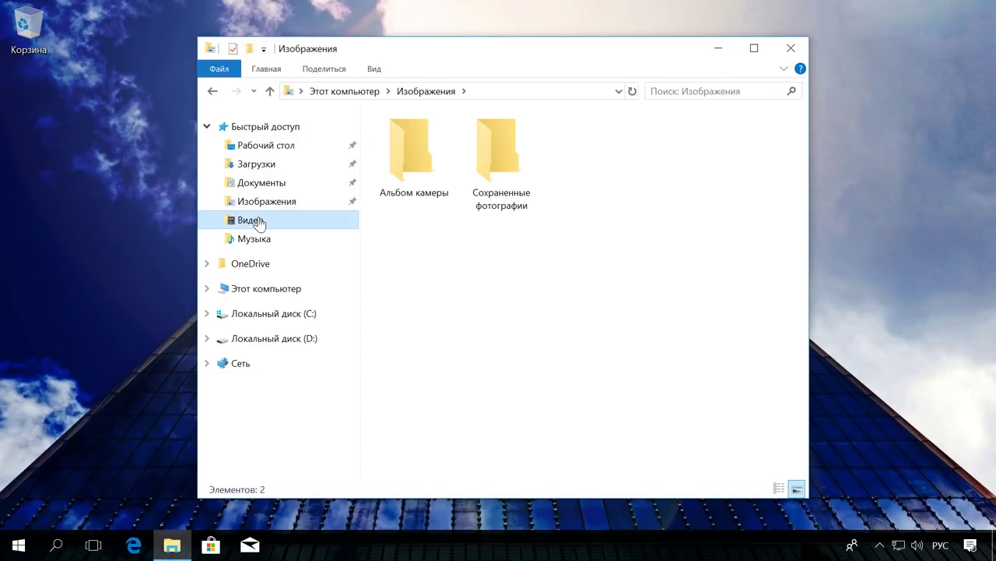
pyautogui.click(264, 238)
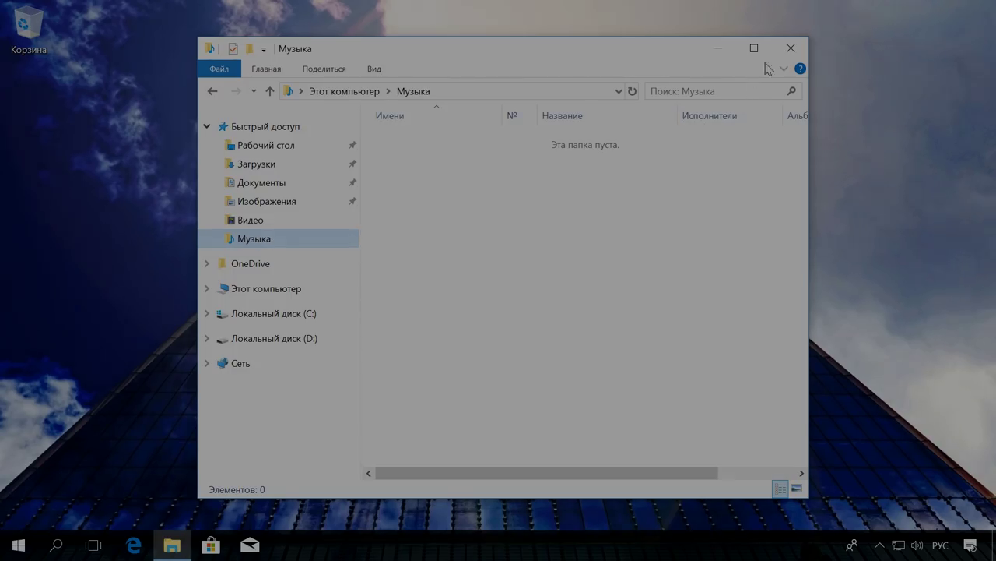
pyautogui.click(791, 43)
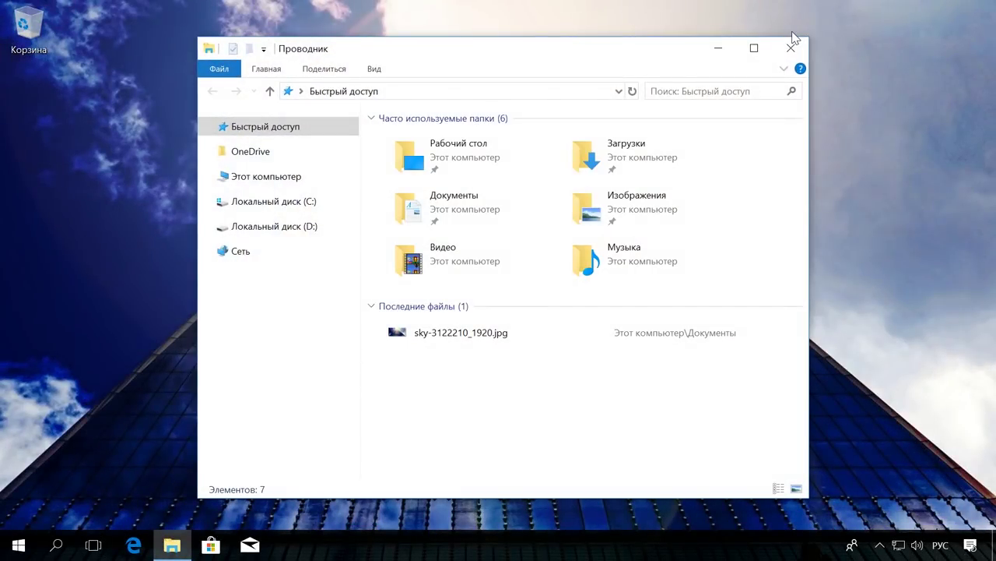
# - Review the capacity of local disk C: in its properties from This PC again, then close File Explorer
pyautogui.click(280, 288)
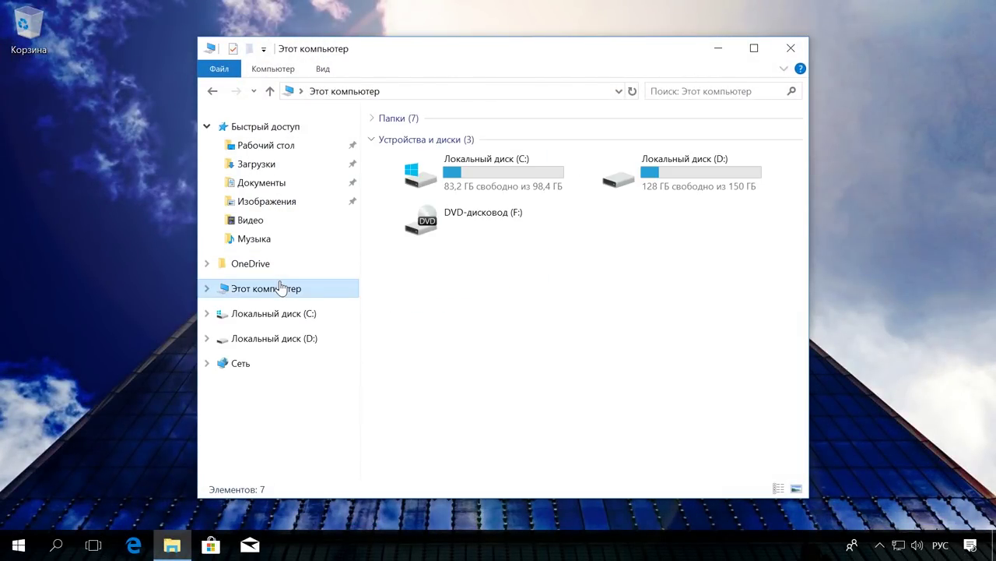
pyautogui.rightClick(489, 164)
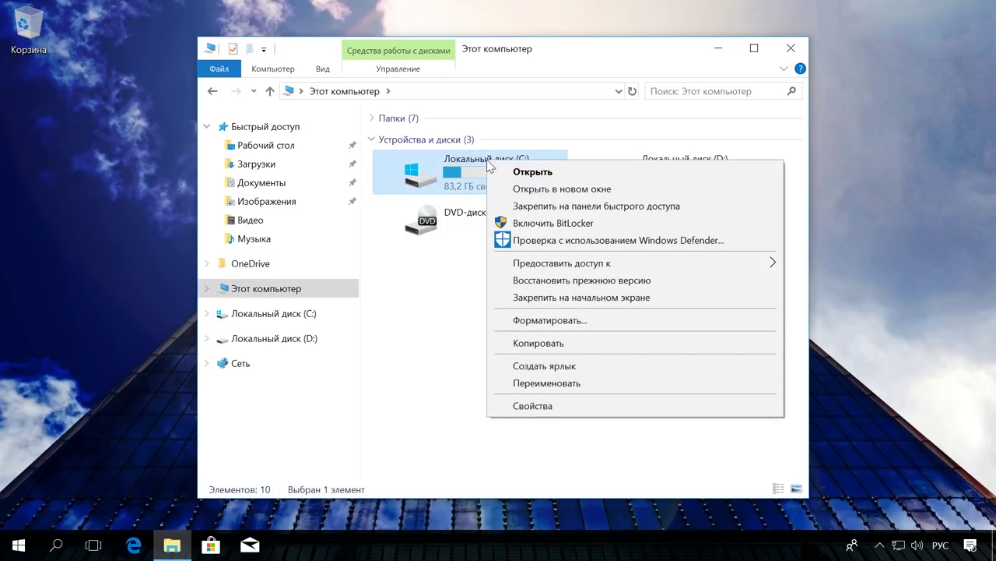
pyautogui.click(550, 405)
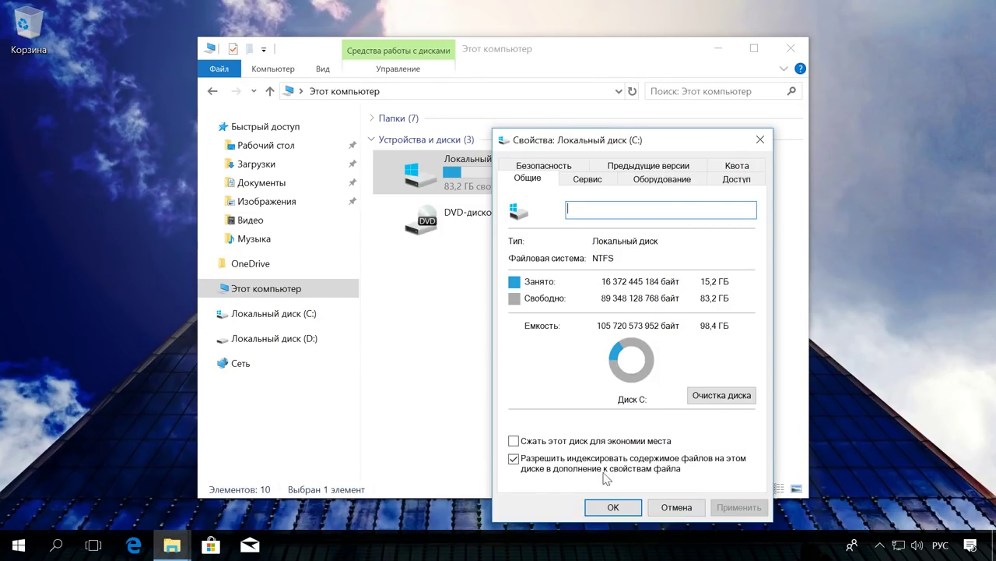
pyautogui.click(614, 507)
pyautogui.click(793, 49)
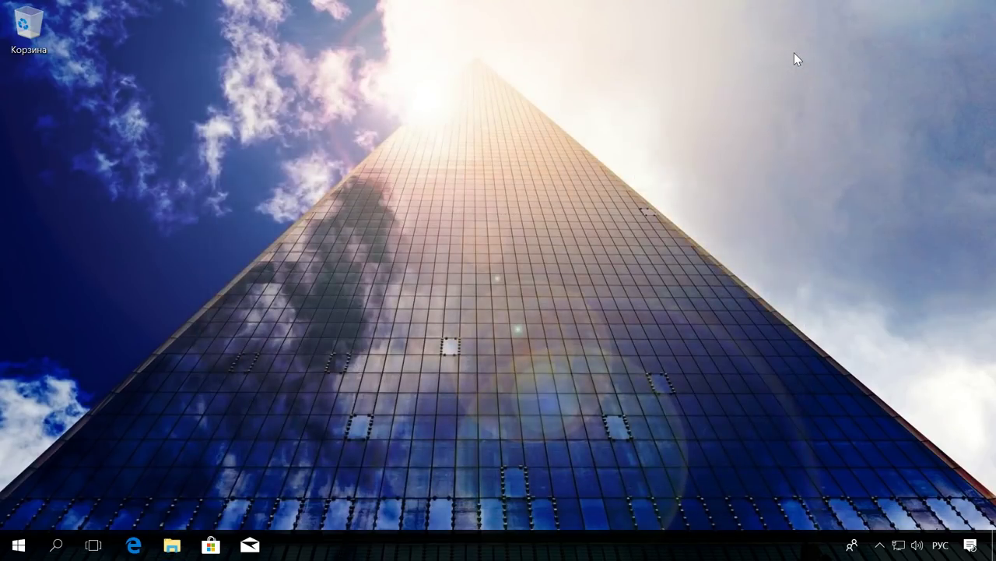
# - Open the Windows Disk Management tool
pyautogui.rightClick(19, 545)
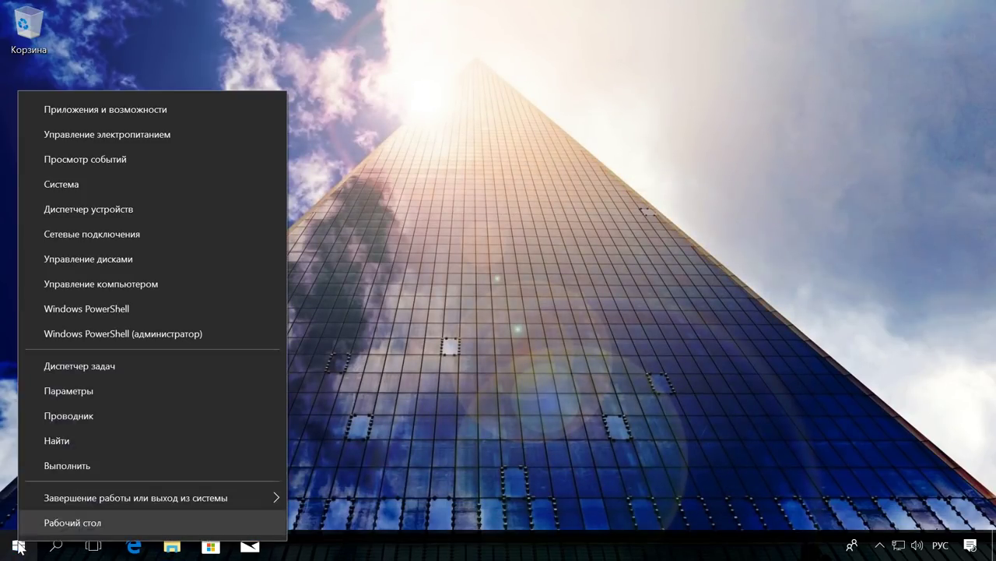
pyautogui.click(121, 257)
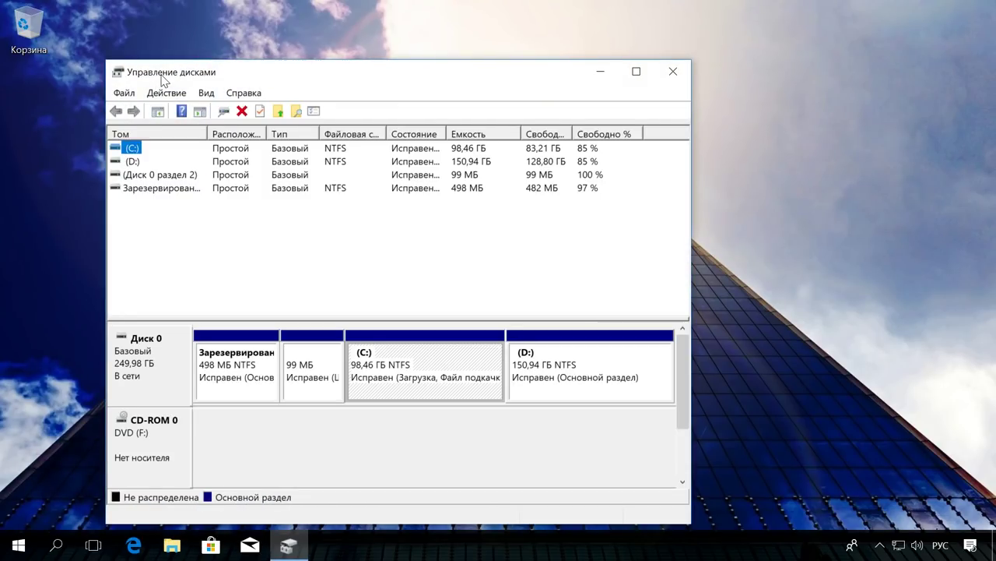
# - Enlarge the Disk Management window and shrink volume D: by 18000 MB
pyautogui.moveTo(161, 74); pyautogui.dragTo(124, 30)
pyautogui.moveTo(654, 477); pyautogui.dragTo(964, 478)
pyautogui.moveTo(890, 478); pyautogui.dragTo(899, 512)
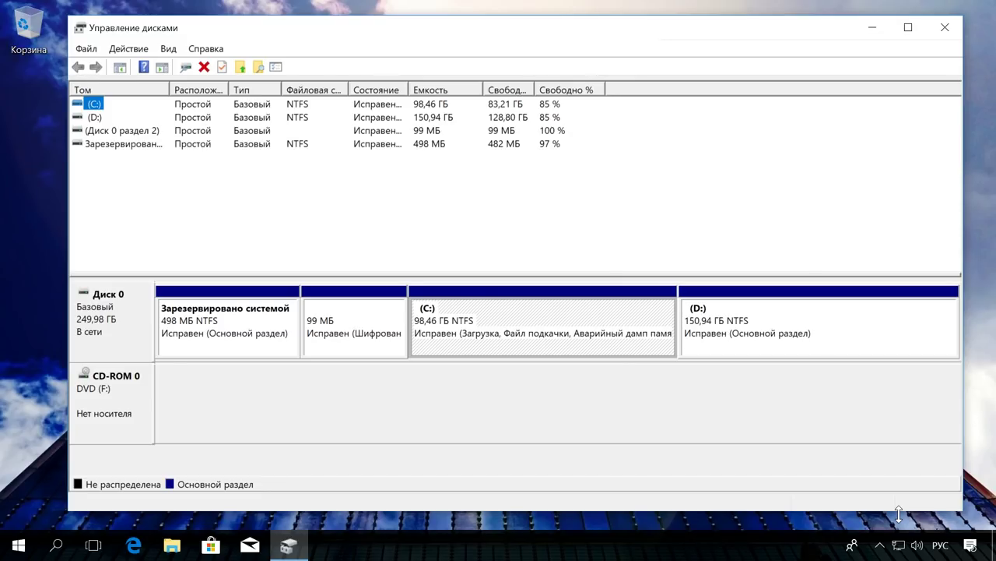
pyautogui.click(791, 340)
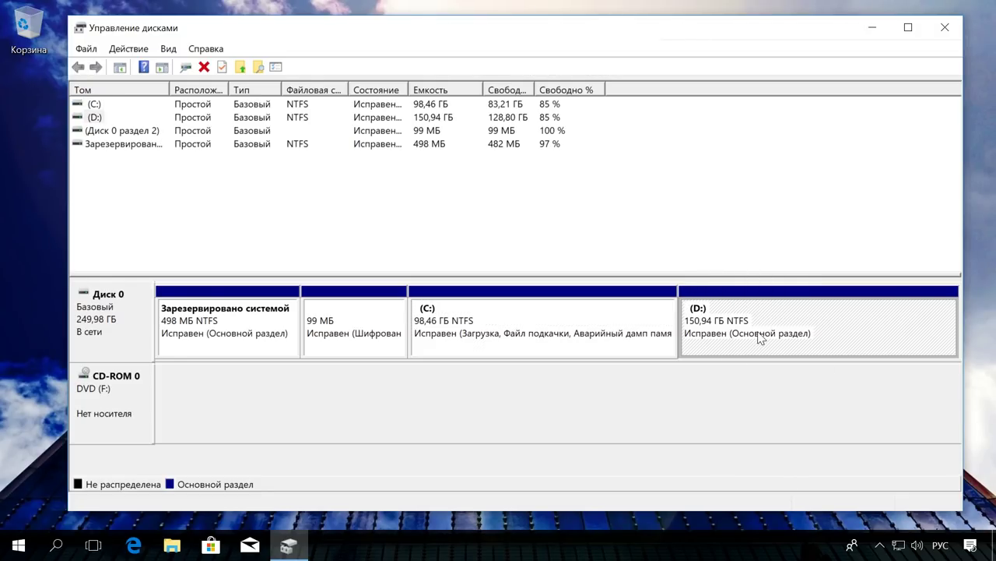
pyautogui.rightClick(820, 323)
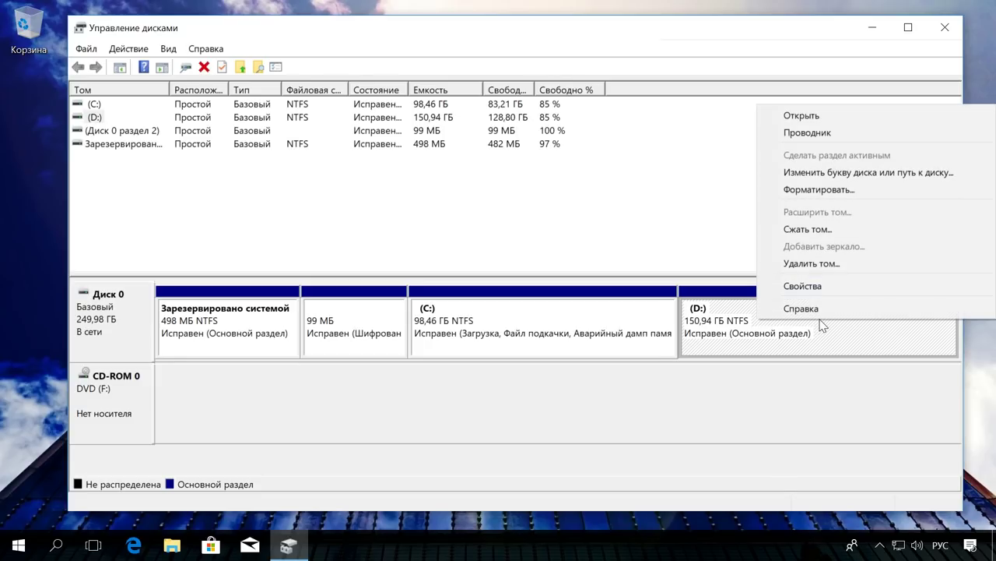
pyautogui.click(871, 230)
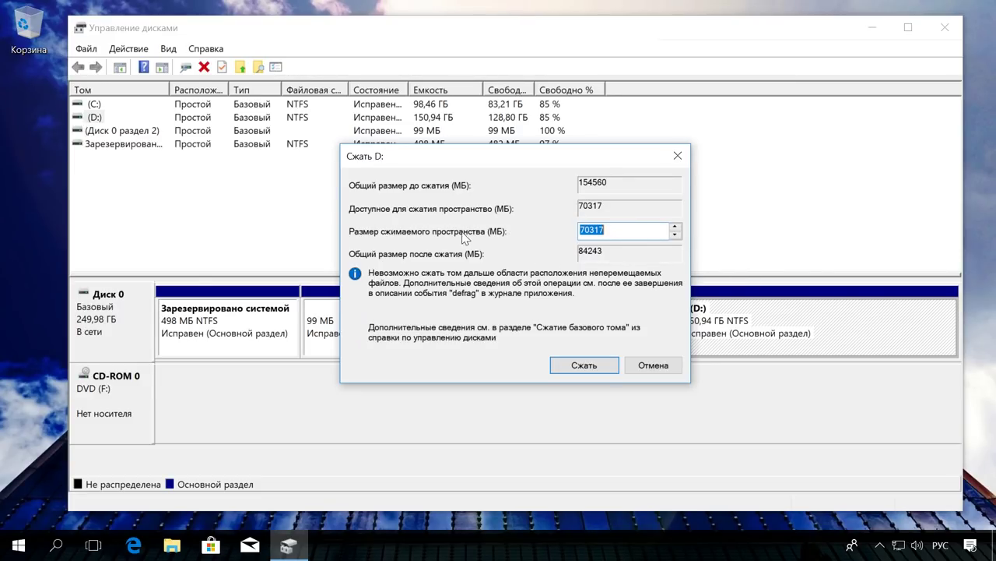
pyautogui.click(618, 230)
pyautogui.moveTo(629, 229); pyautogui.dragTo(576, 232)
pyautogui.write('18000')
pyautogui.click(585, 365)
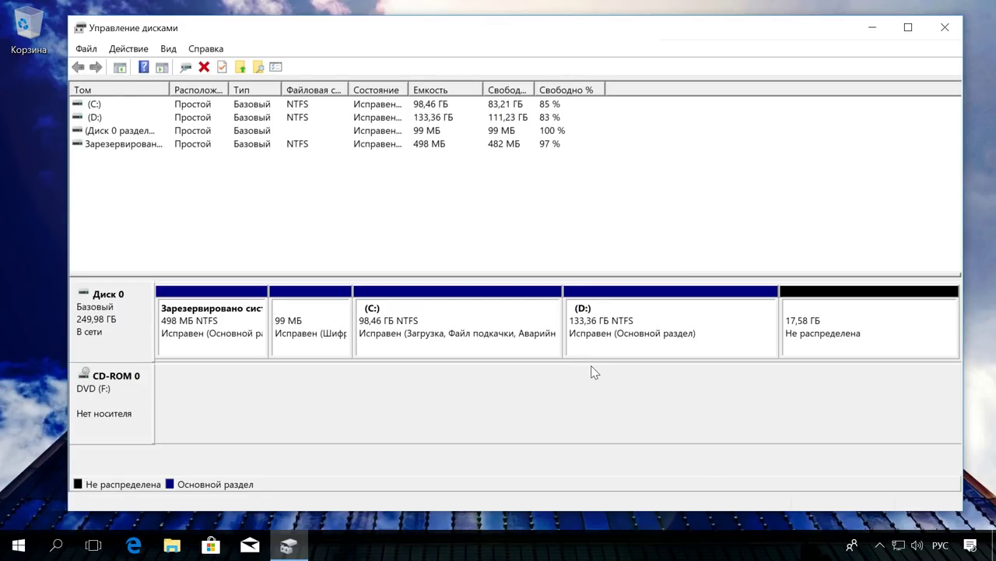
# - Create an 18000 MB simple NTFS volume with drive letter E in the unallocated space of Disk 0, keeping the wizard defaults
pyautogui.click(844, 346)
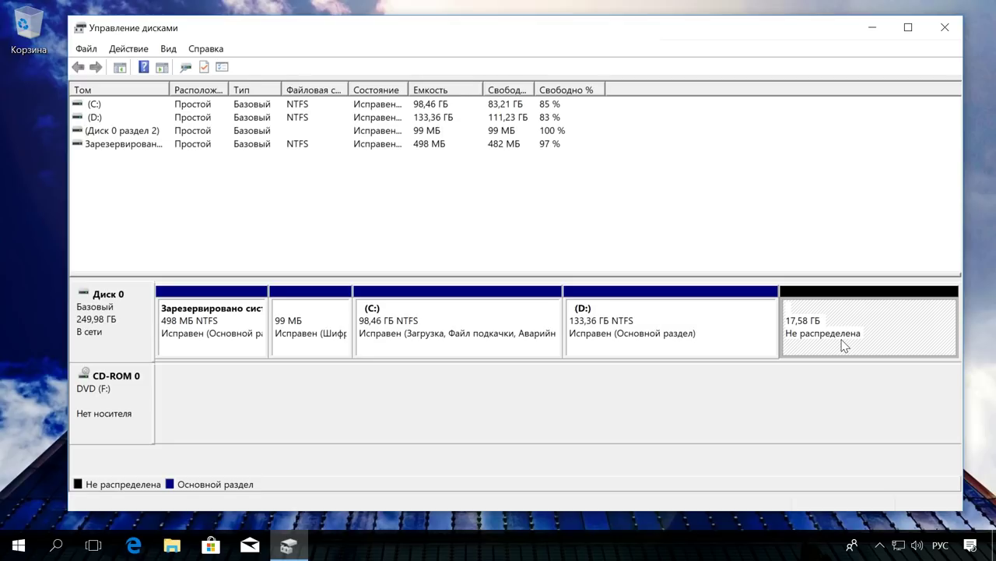
pyautogui.rightClick(843, 326)
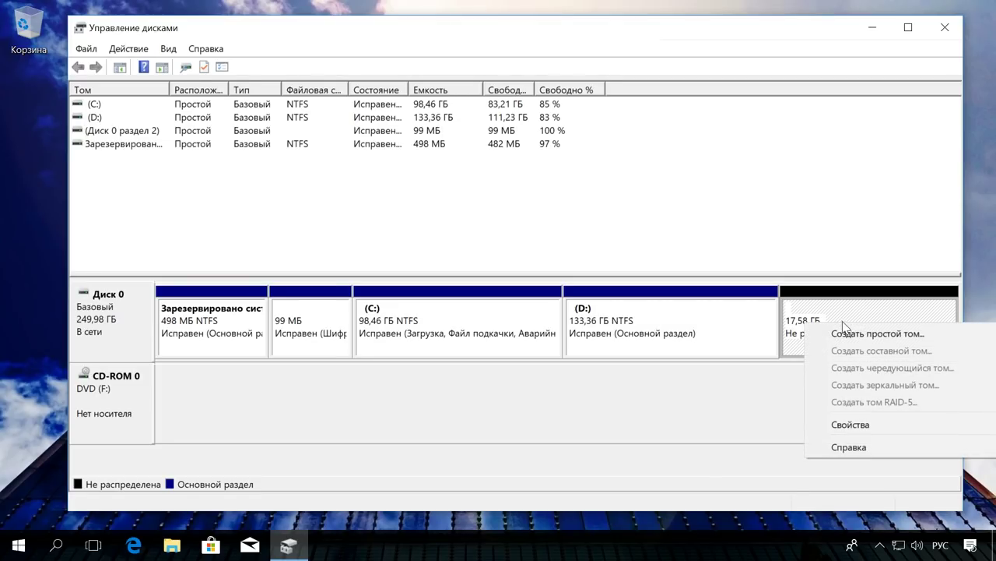
pyautogui.click(912, 335)
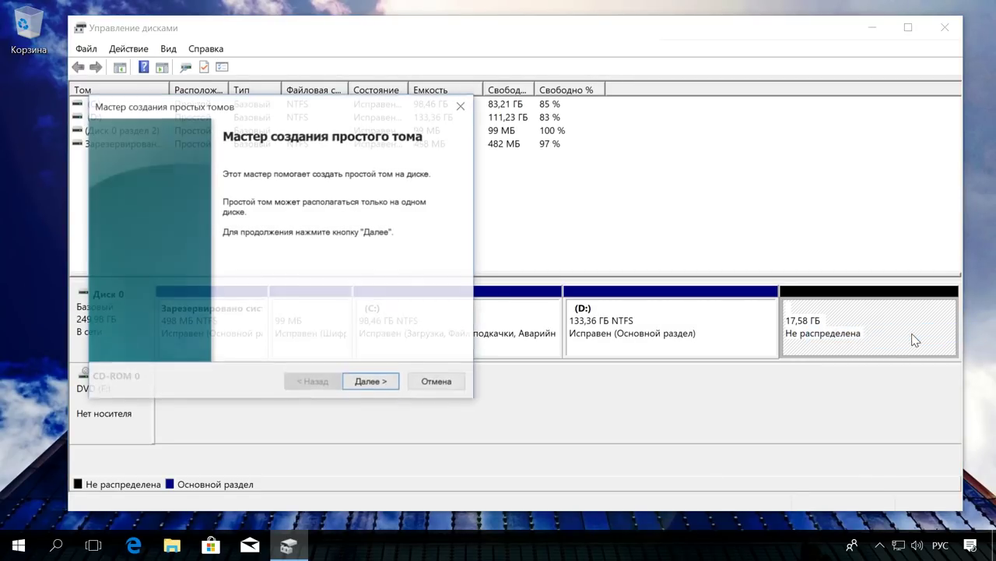
pyautogui.click(390, 384)
pyautogui.click(372, 382)
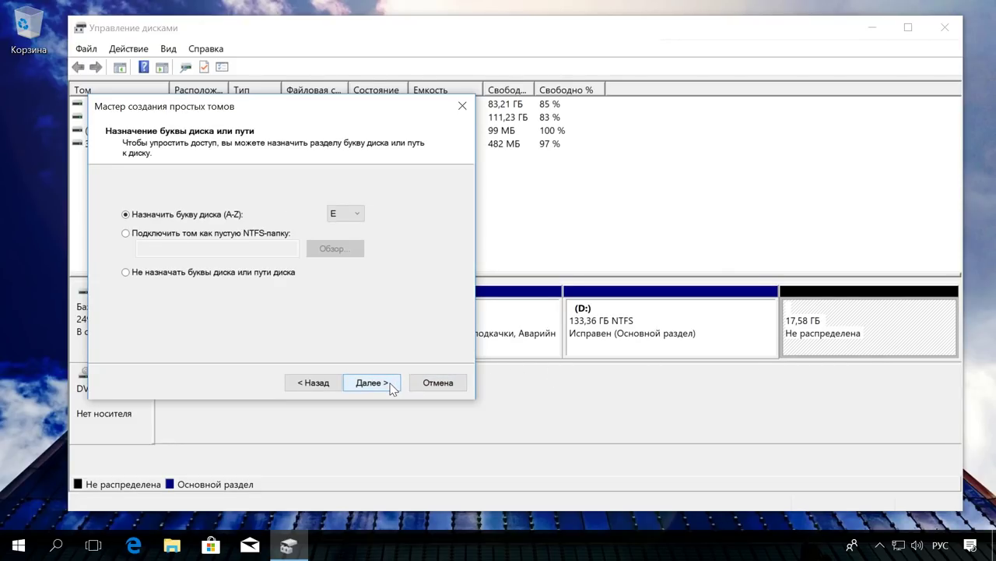
pyautogui.click(373, 382)
pyautogui.click(390, 383)
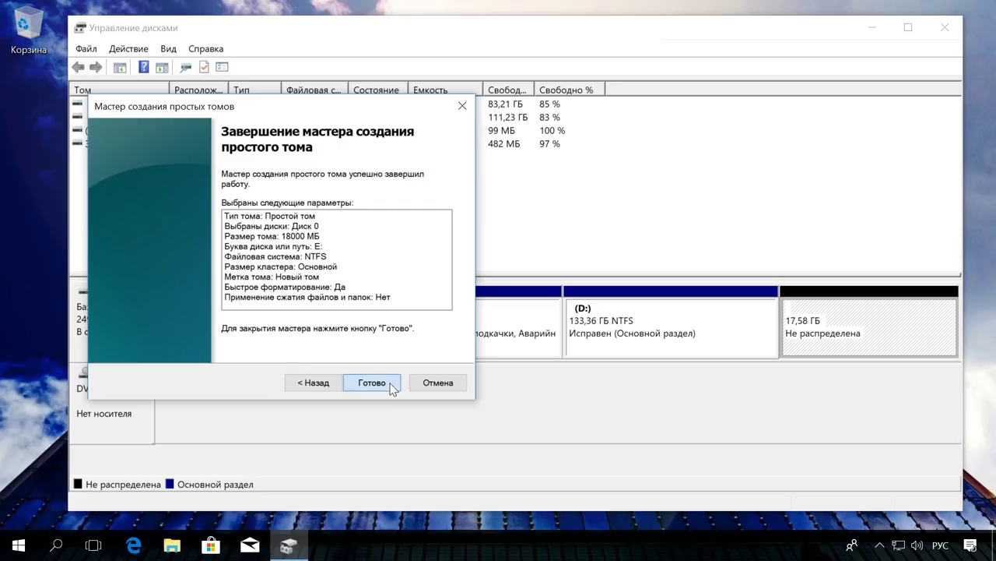
pyautogui.click(391, 384)
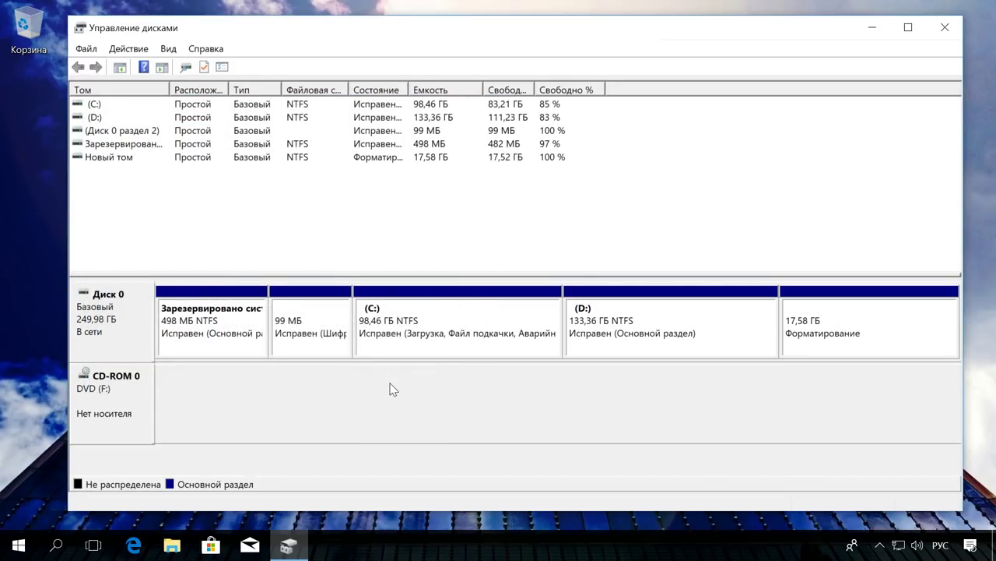
# - Rename the new volume E: to Recovery in its properties, then close Disk Management
pyautogui.click(814, 343)
pyautogui.rightClick(829, 334)
pyautogui.click(844, 295)
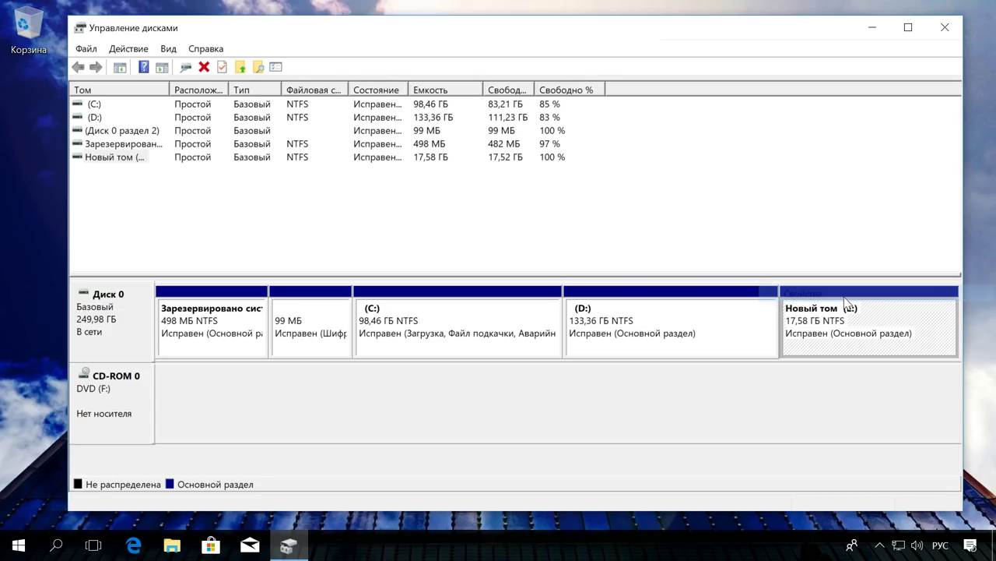
pyautogui.hotkey('alt', 'shift')
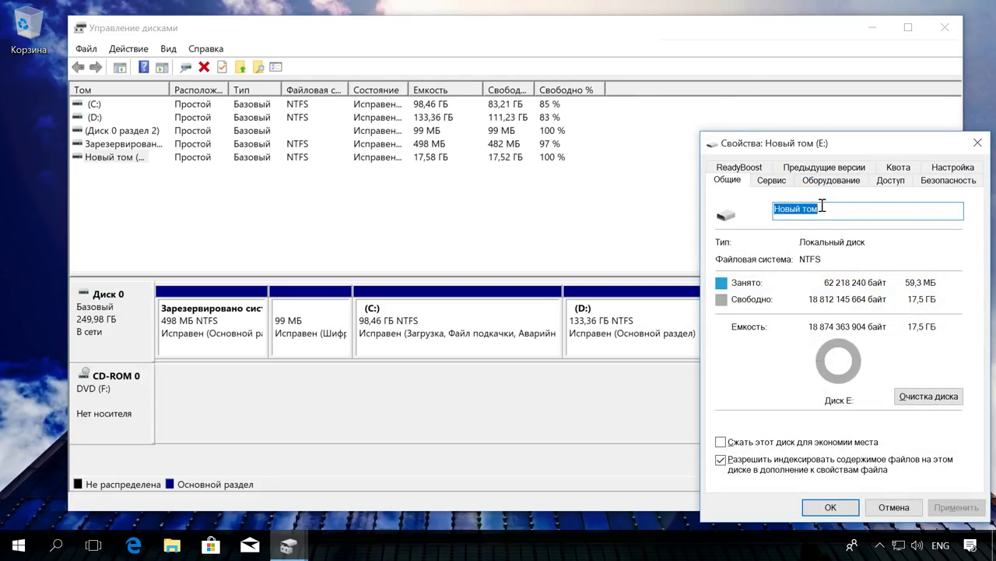
pyautogui.write('Recovery')
pyautogui.click(954, 505)
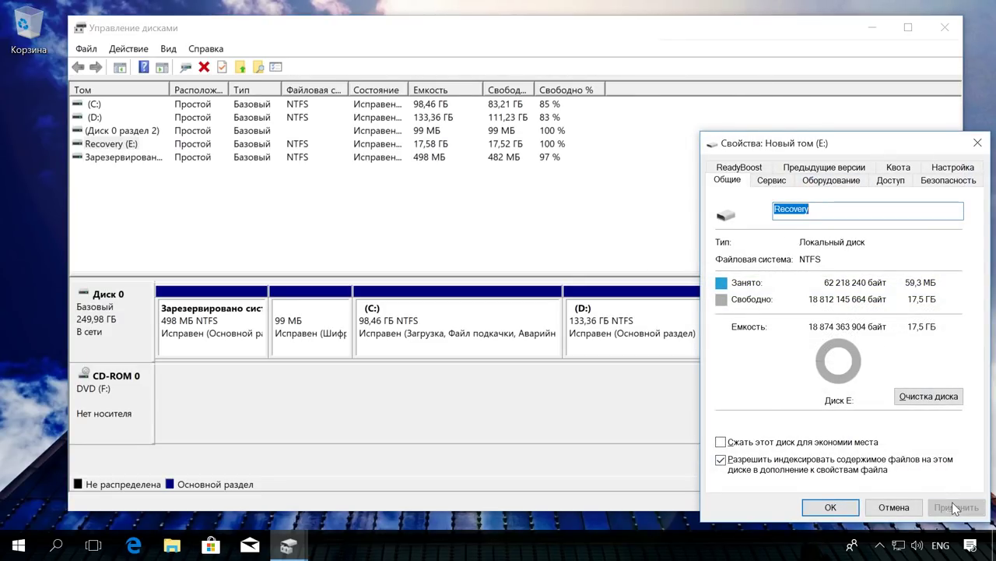
pyautogui.click(833, 508)
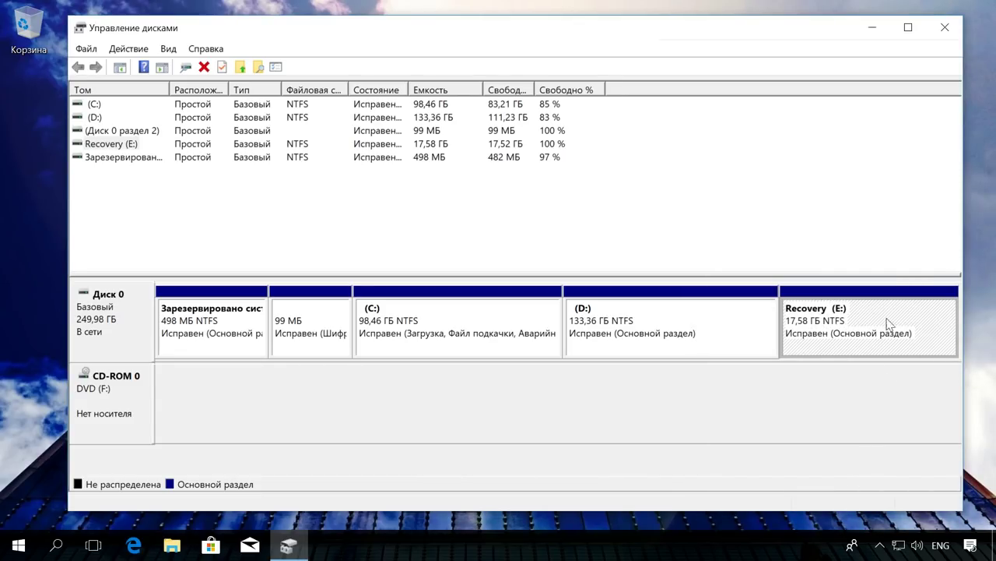
pyautogui.click(945, 28)
# - Find the Control Panel through Windows search and open Backup and Restore (Windows 7)
pyautogui.click(60, 544)
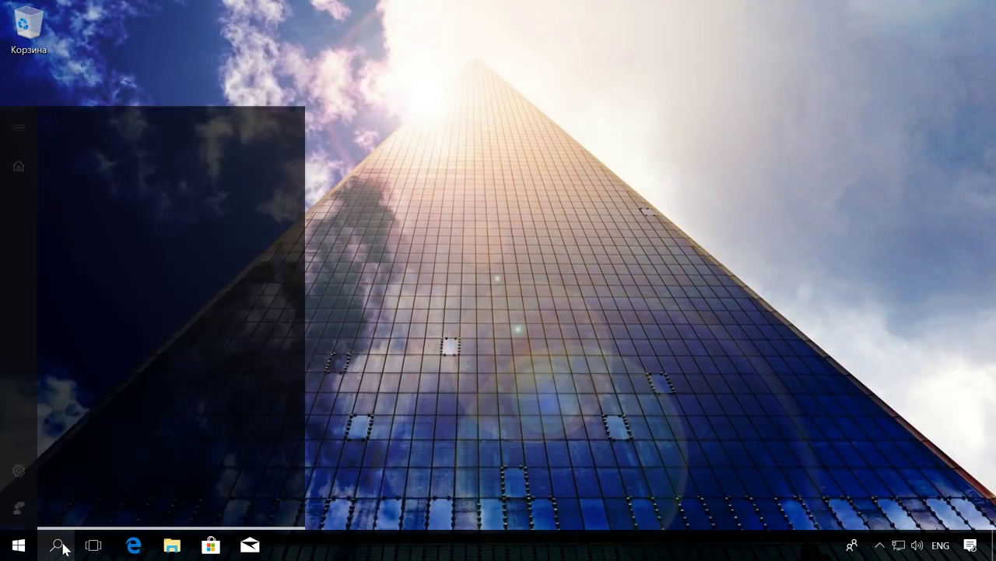
pyautogui.hotkey('alt', 'shift')
pyautogui.write('панель')
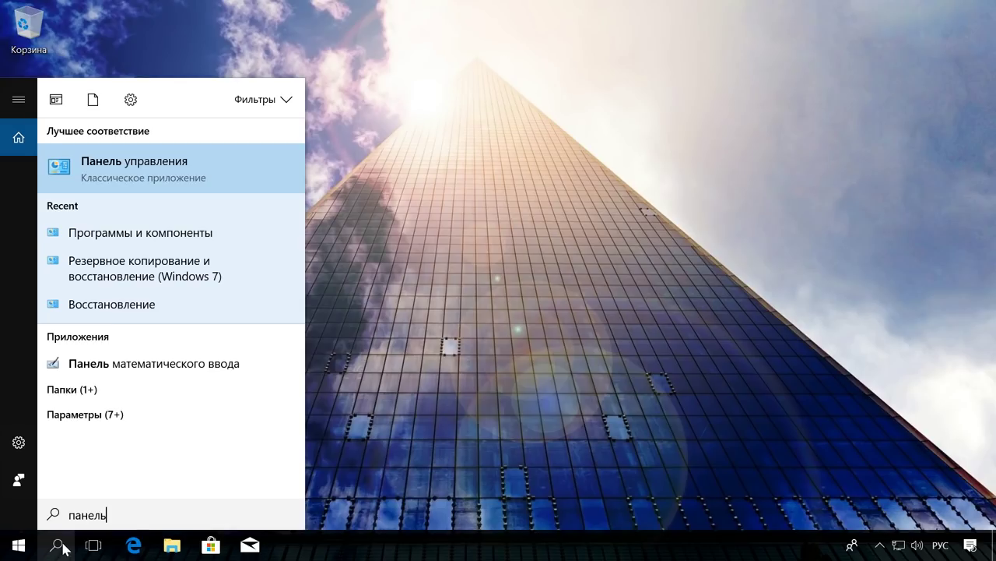
pyautogui.click(216, 174)
pyautogui.scroll(-1, 428, 311)
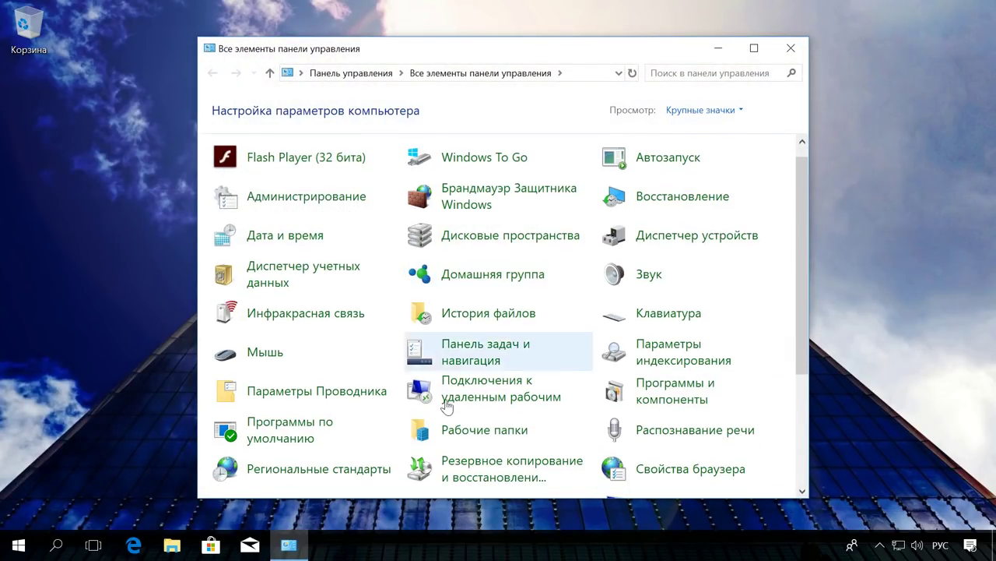
pyautogui.click(495, 464)
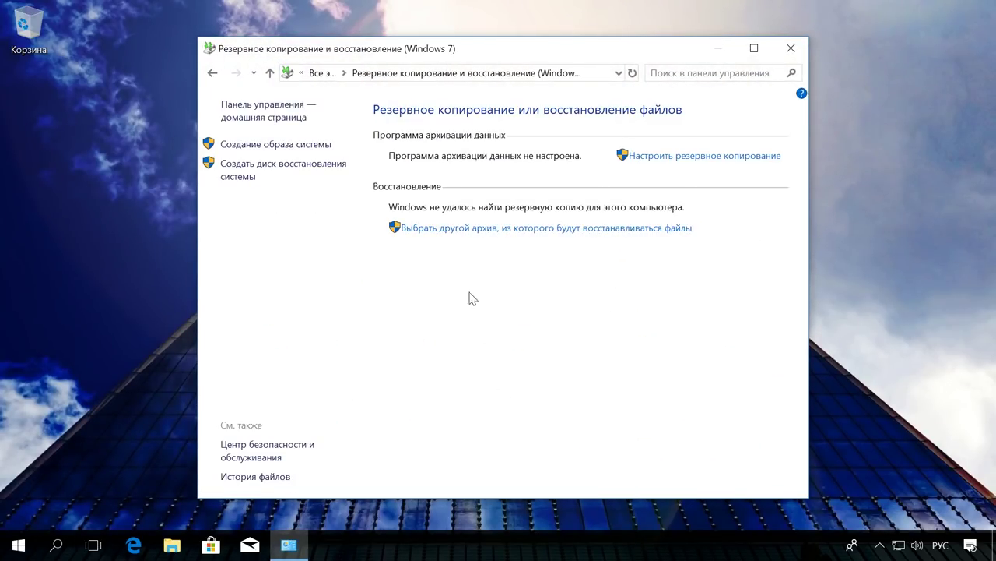
# - Create a system image of the EFI system partition and drive C:, stored on hard disk Recovery (E:)
pyautogui.click(304, 149)
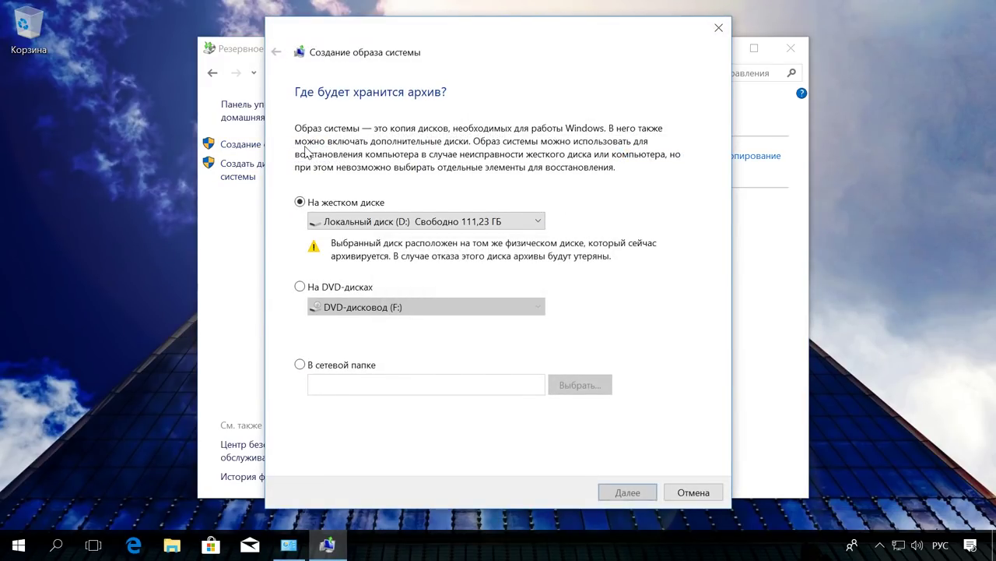
pyautogui.click(514, 224)
pyautogui.click(495, 253)
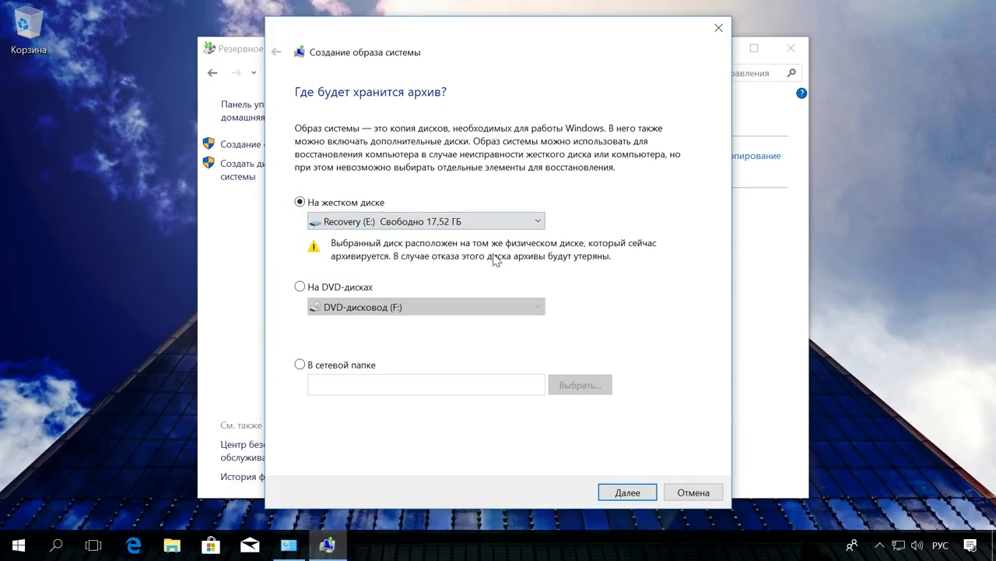
pyautogui.click(622, 492)
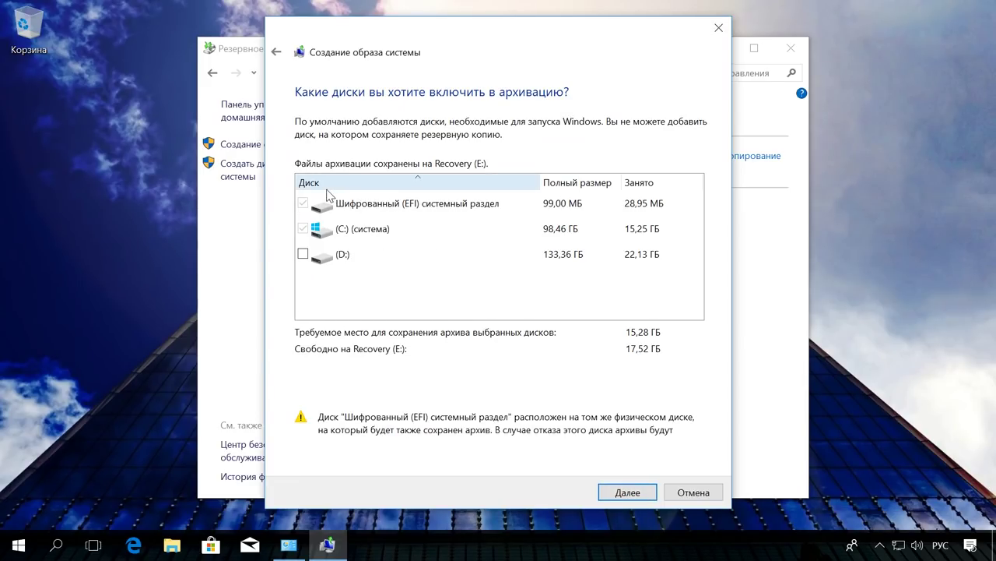
pyautogui.click(622, 493)
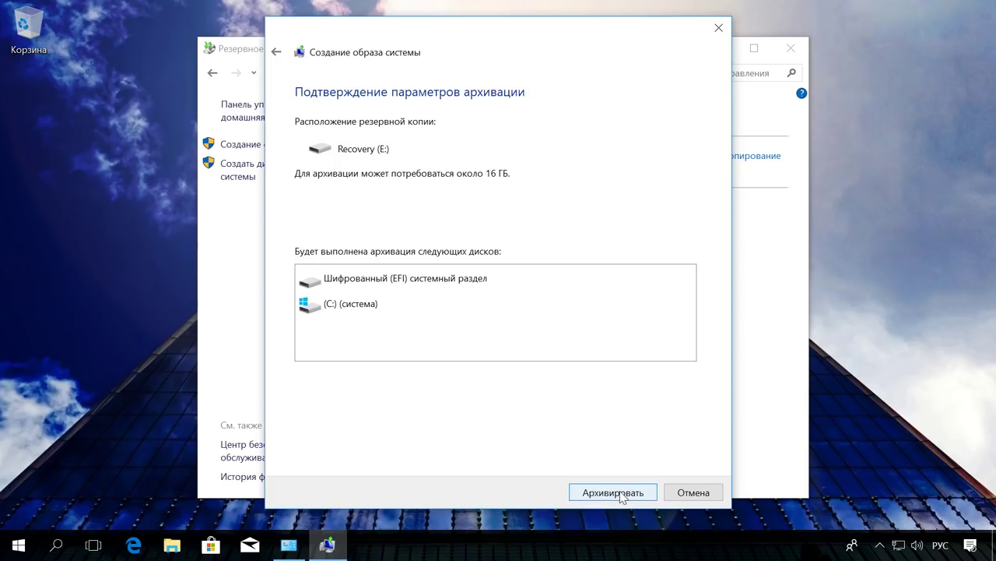
pyautogui.click(622, 494)
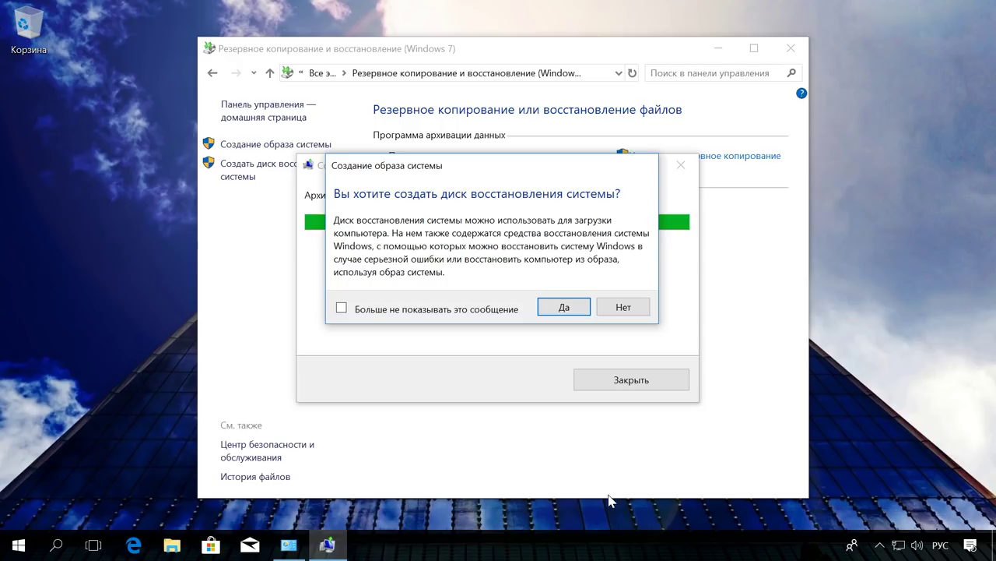
# - Decline creating a system repair disc, then close the image wizard and the Backup and Restore window
pyautogui.click(627, 311)
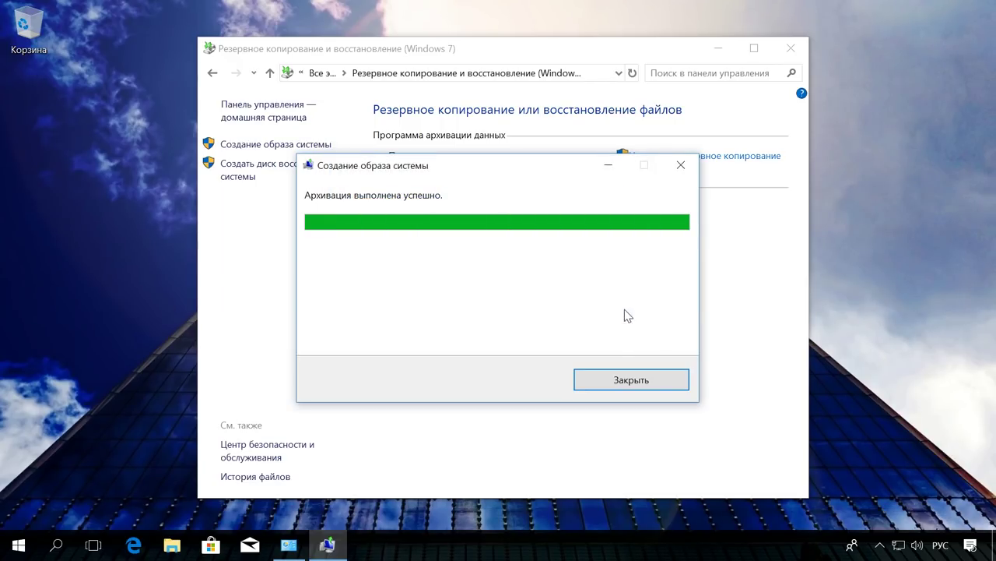
pyautogui.click(632, 382)
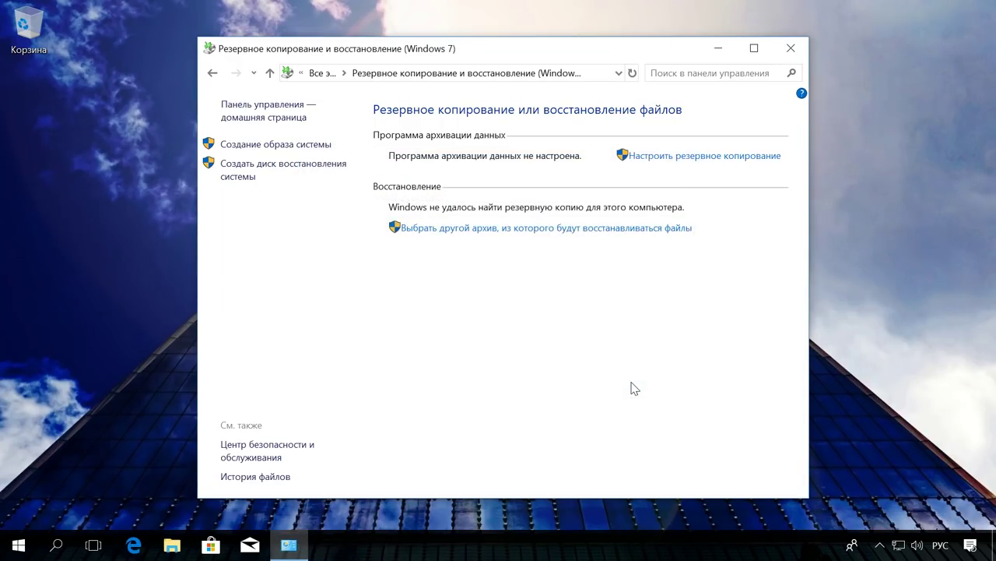
pyautogui.click(792, 49)
# - Check the WindowsImageBackup folder and its computer subfolder on Recovery (E:) in File Explorer, then close it
pyautogui.press('super+e')
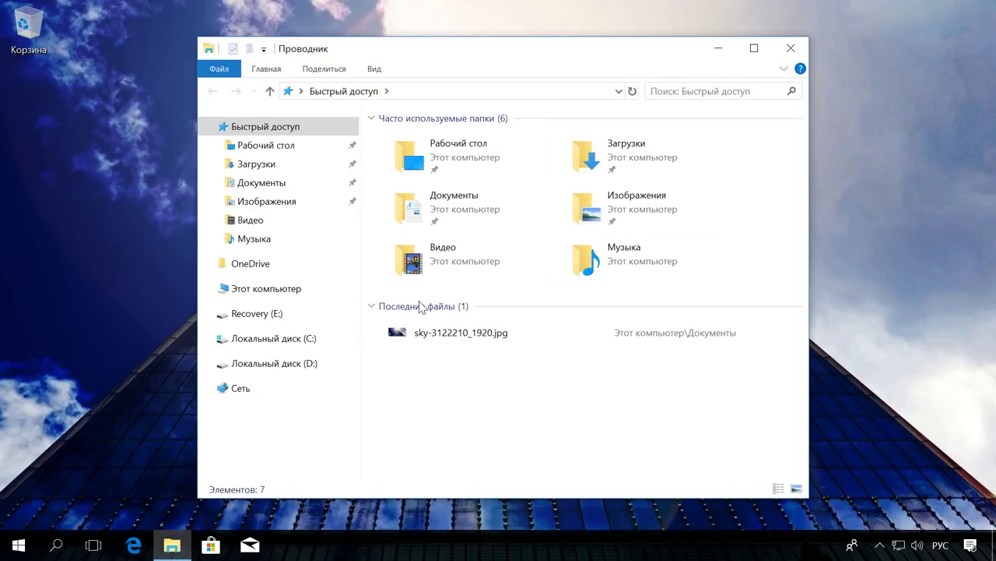
pyautogui.click(285, 289)
pyautogui.click(467, 218)
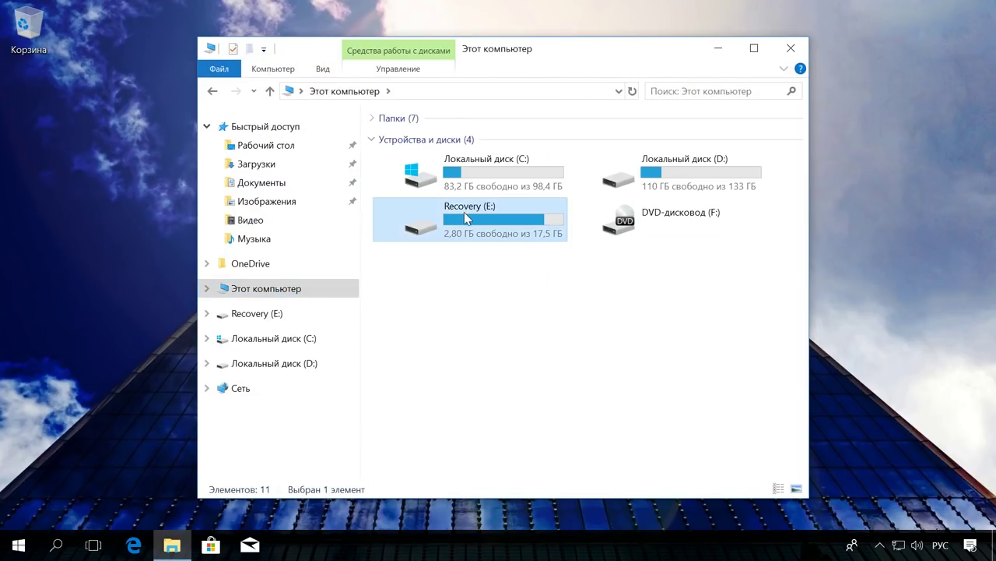
pyautogui.doubleClick(525, 227)
pyautogui.click(461, 139)
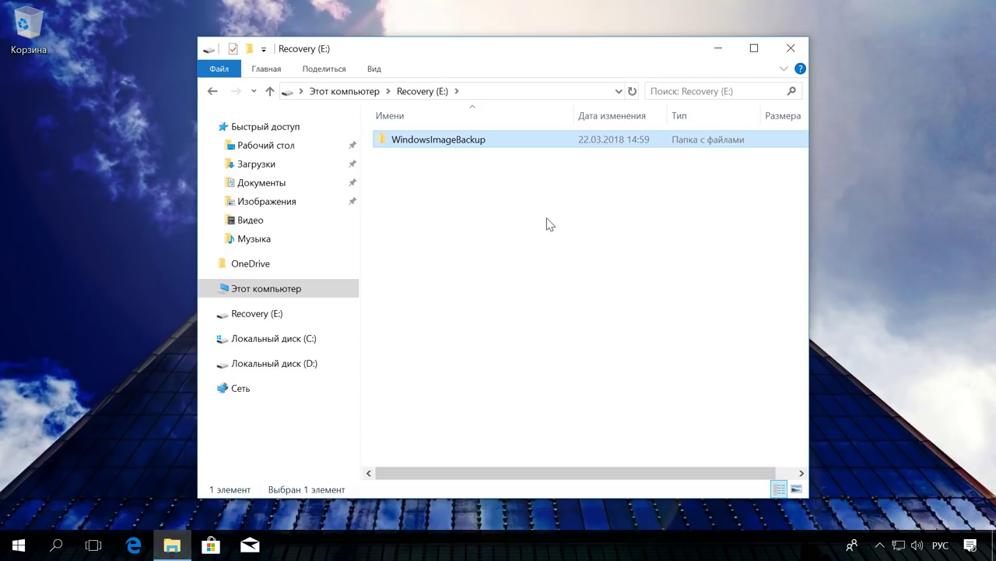
pyautogui.doubleClick(472, 142)
pyautogui.click(510, 294)
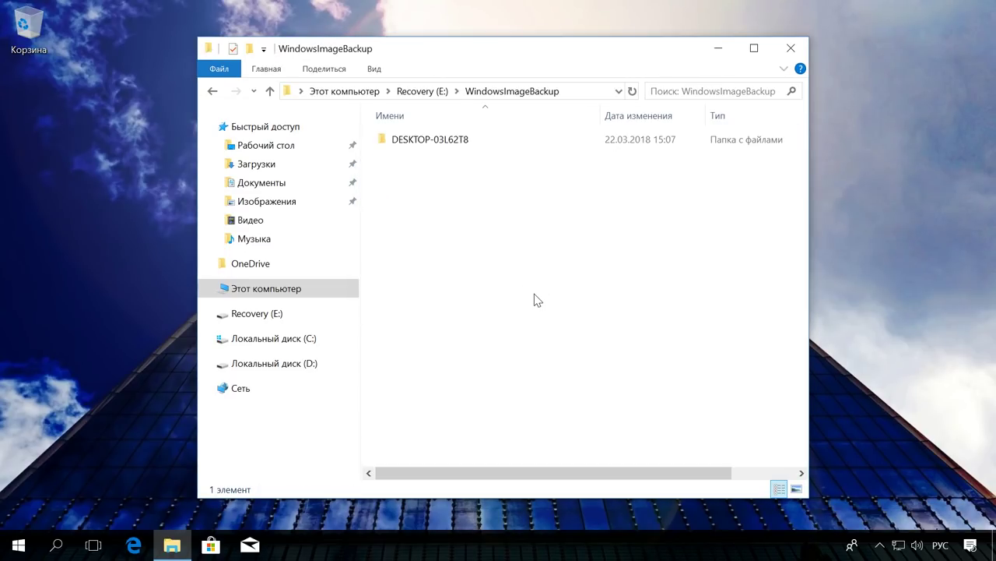
pyautogui.doubleClick(470, 145)
pyautogui.click(517, 291)
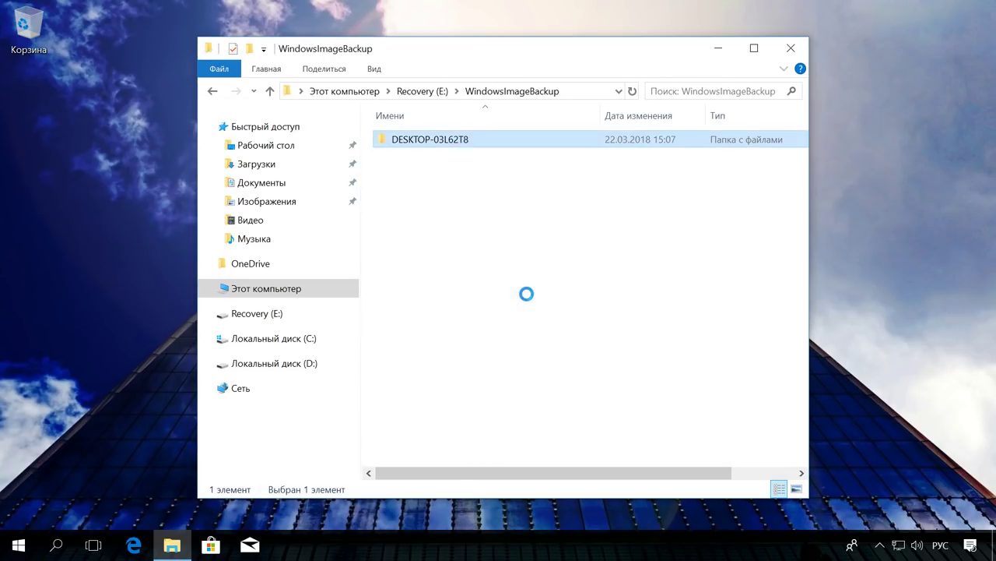
pyautogui.click(791, 49)
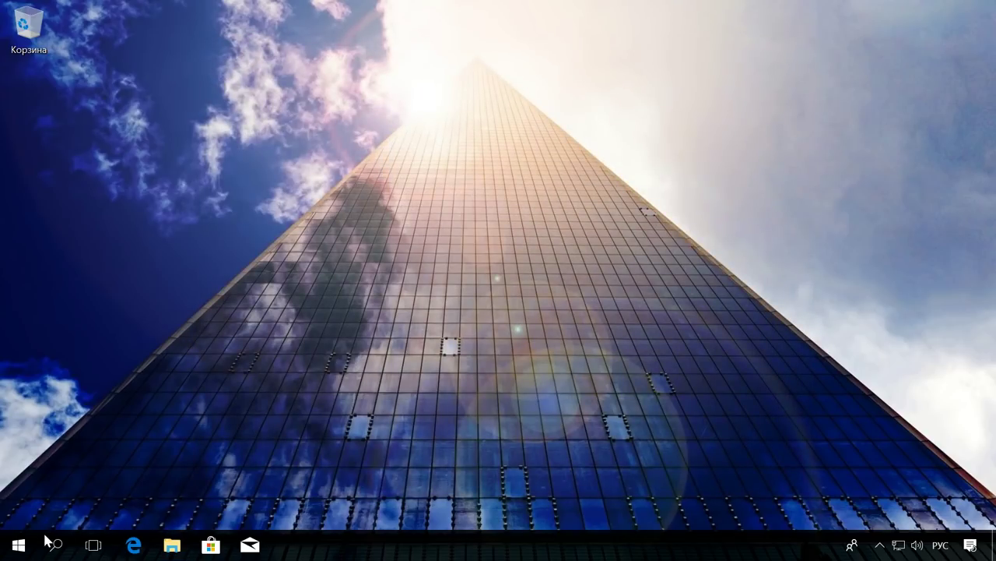
# - Reopen Disk Management and enlarge its window so that all partitions of Disk 0 fit
pyautogui.rightClick(29, 544)
pyautogui.click(147, 259)
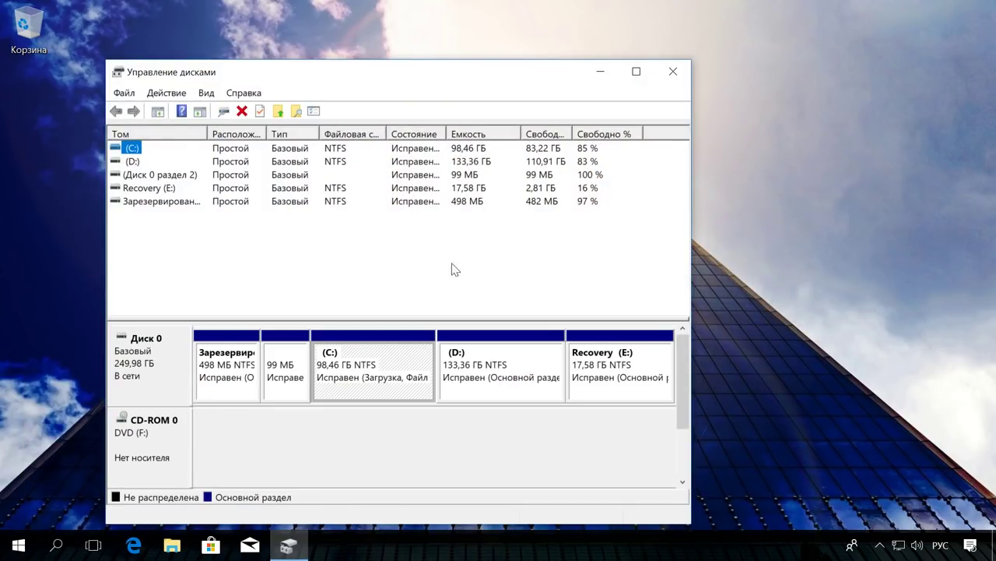
pyautogui.moveTo(695, 271); pyautogui.dragTo(908, 275)
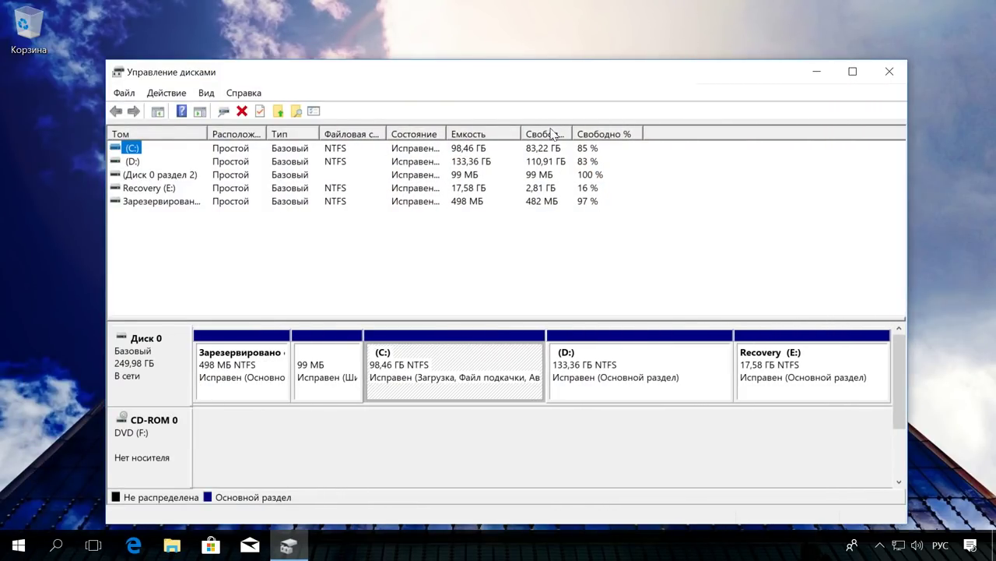
pyautogui.moveTo(528, 62); pyautogui.dragTo(529, 30)
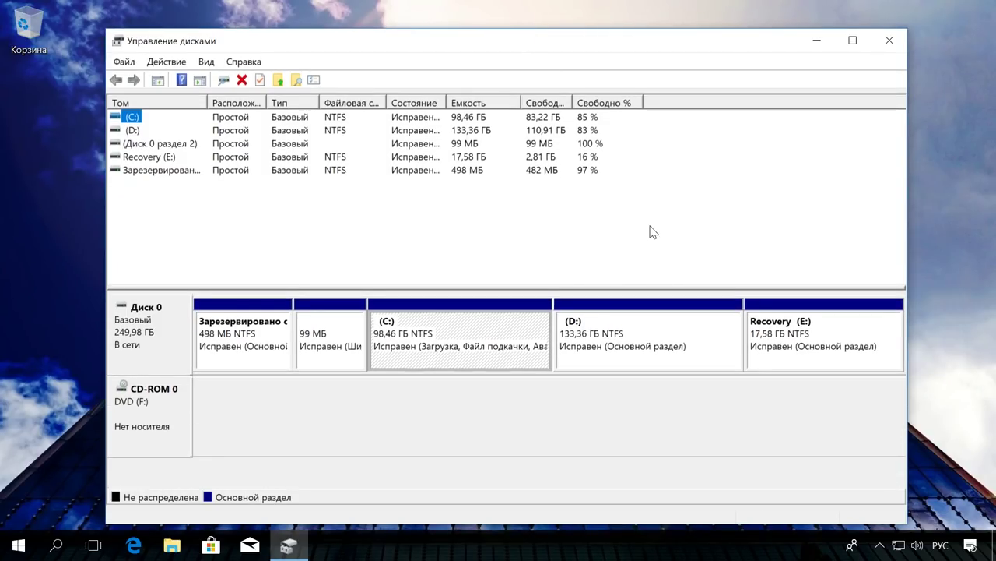
# - Remove the drive letter E: from the Recovery partition and close Disk Management
pyautogui.click(787, 336)
pyautogui.rightClick(801, 338)
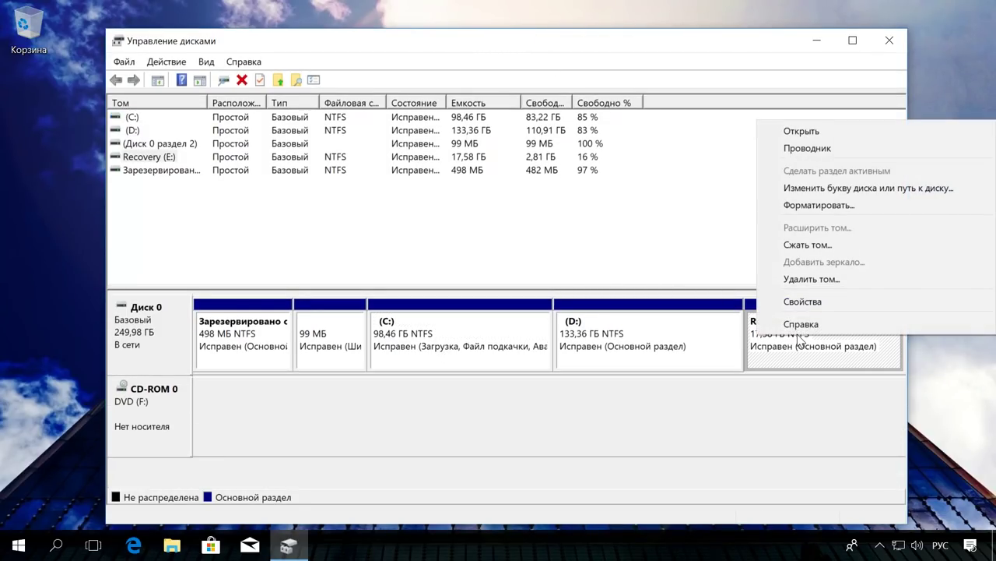
pyautogui.click(836, 189)
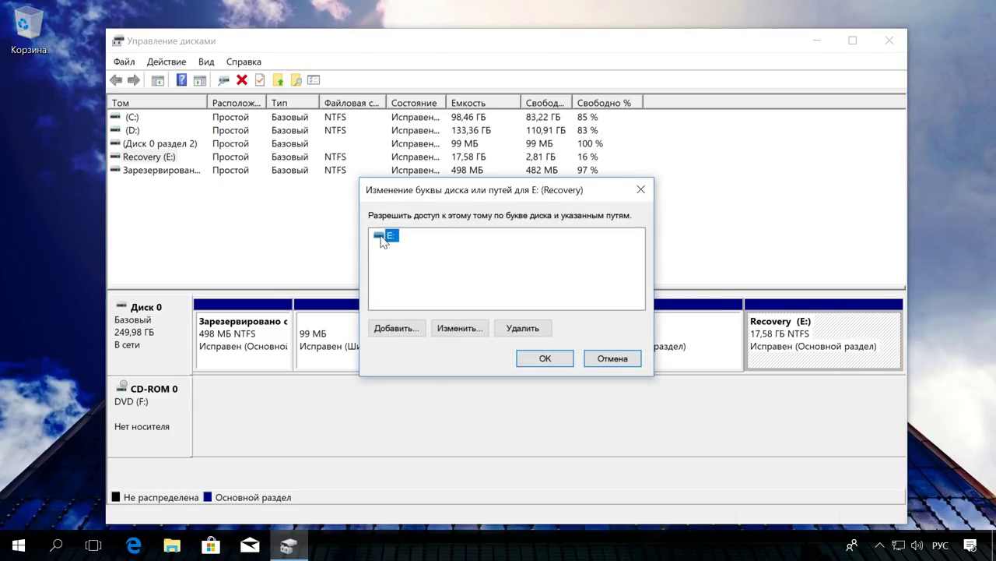
pyautogui.click(521, 328)
pyautogui.click(551, 379)
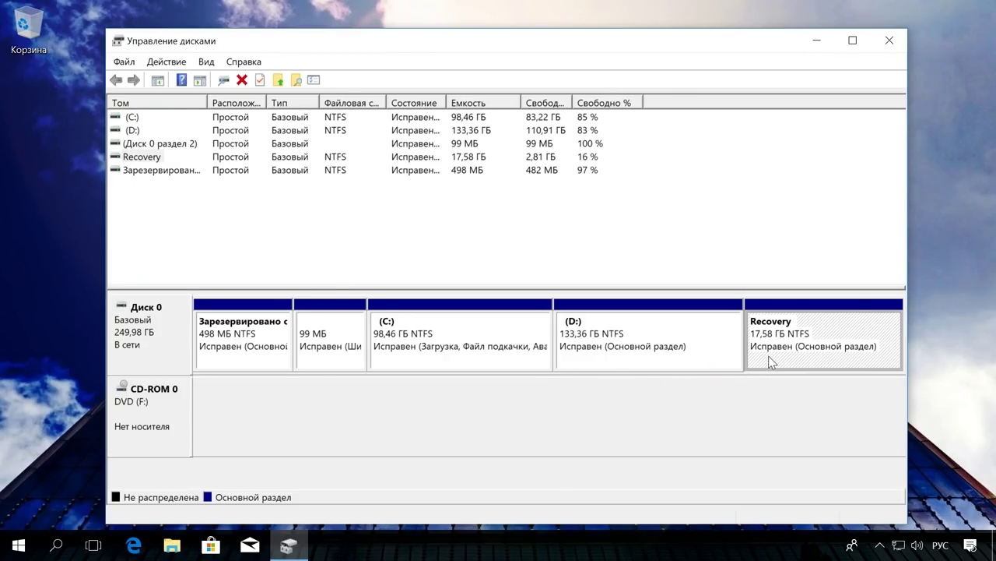
pyautogui.click(892, 42)
# - Check which drives This PC lists in File Explorer, then close the window
pyautogui.press('super+e')
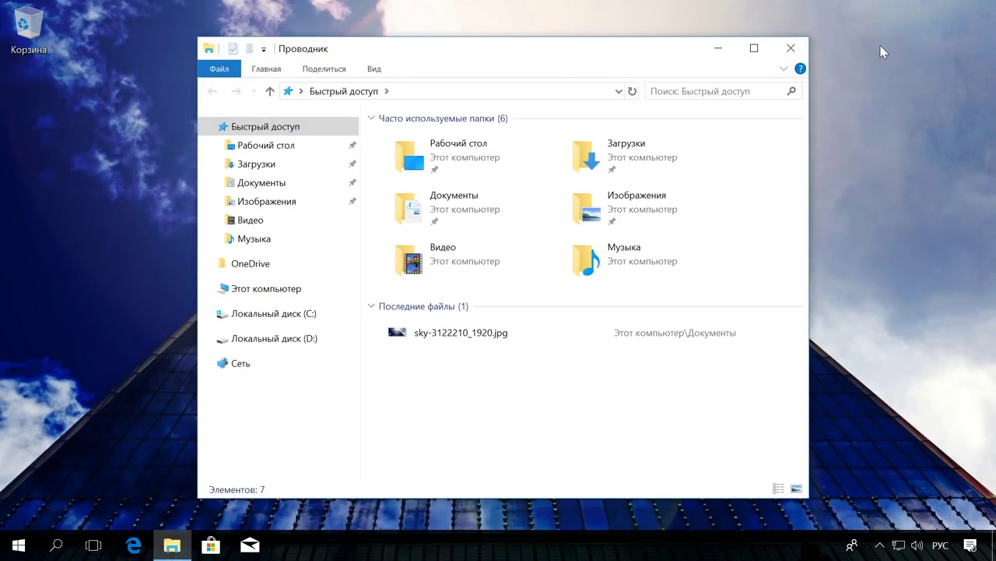
pyautogui.click(263, 293)
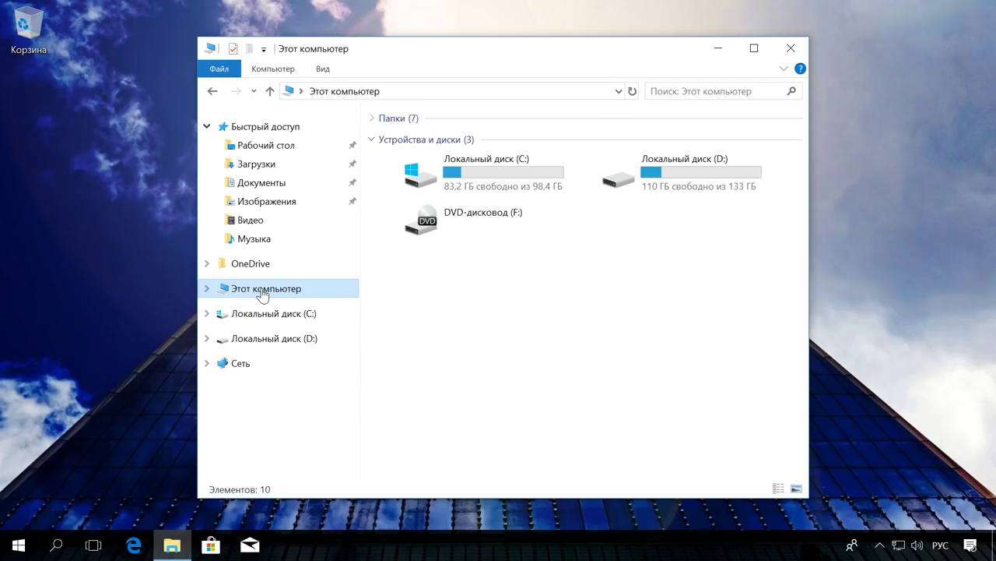
pyautogui.click(711, 191)
pyautogui.click(537, 191)
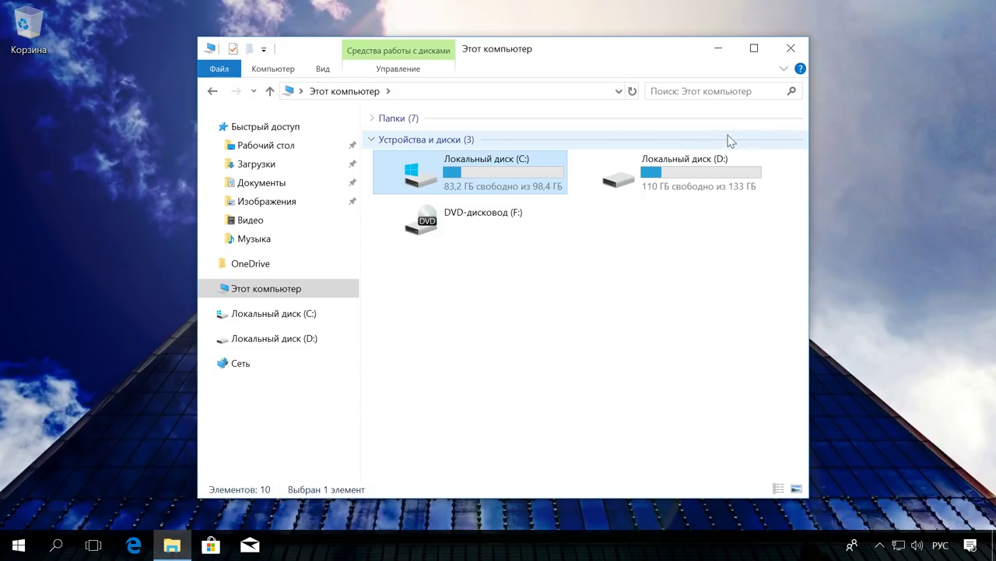
pyautogui.click(791, 48)
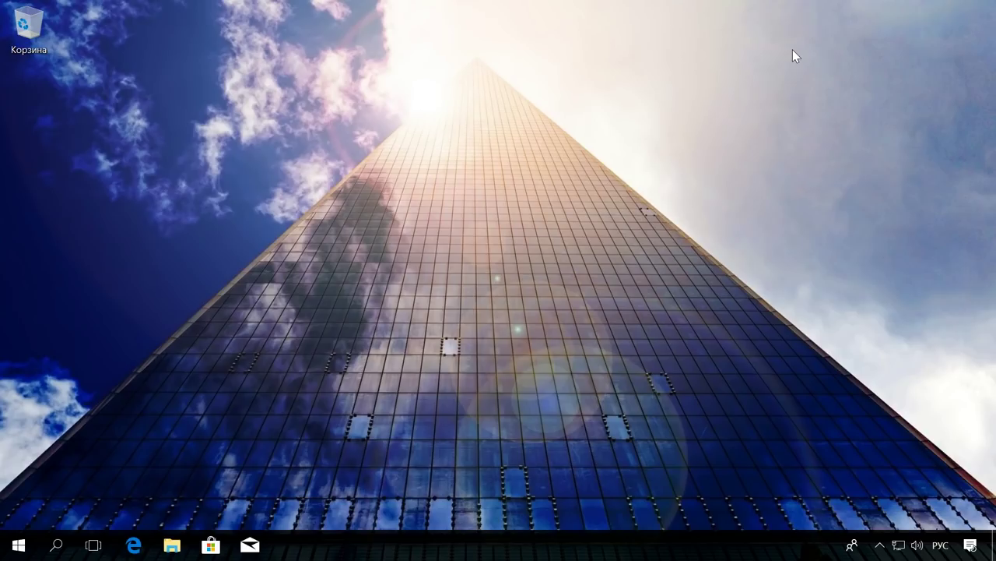
# - Open the Recovery page under Update & Security in Windows Settings to view the advanced startup option
pyautogui.click(19, 545)
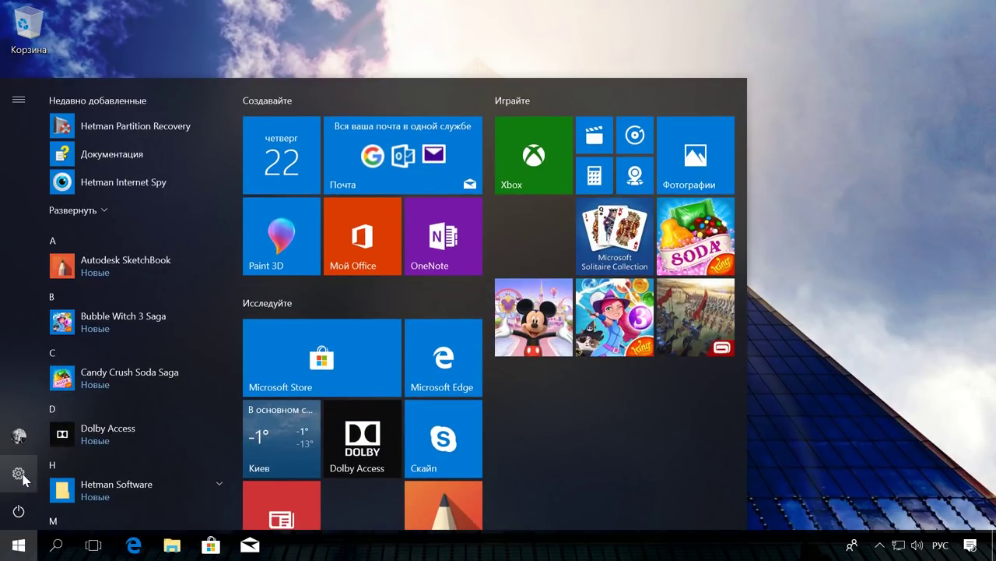
pyautogui.click(18, 474)
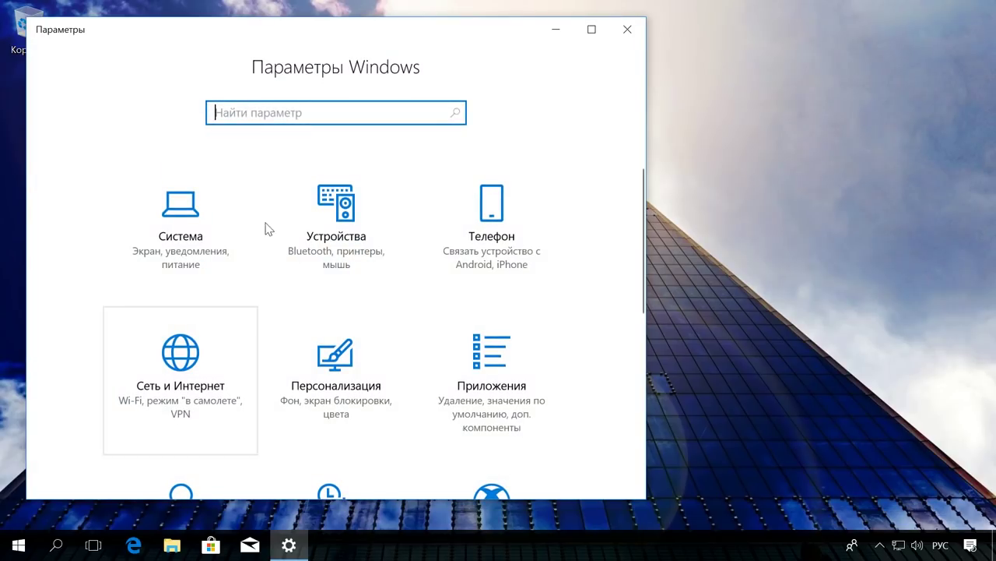
pyautogui.moveTo(335, 38); pyautogui.dragTo(512, 43)
pyautogui.scroll(-5, 565, 311)
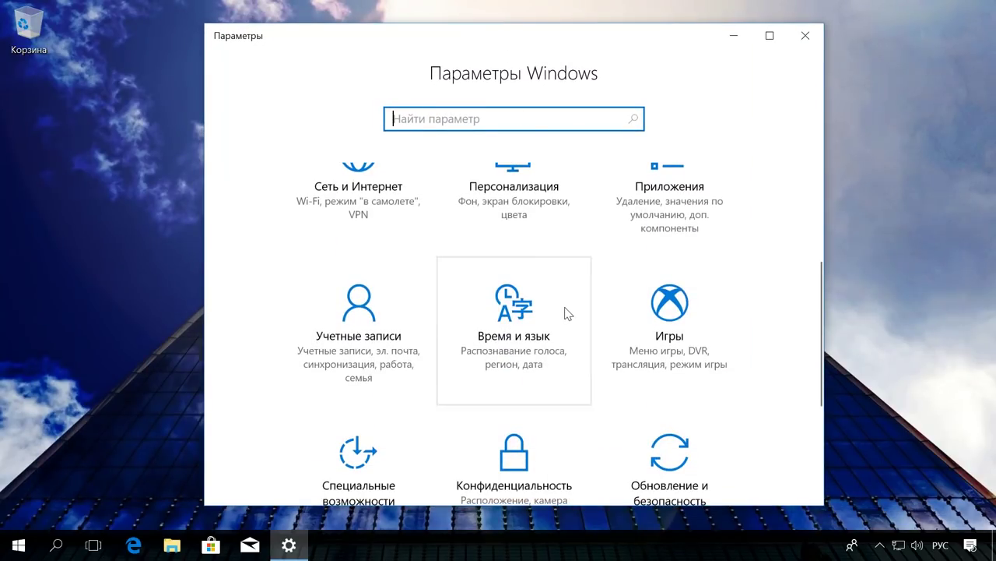
pyautogui.click(668, 335)
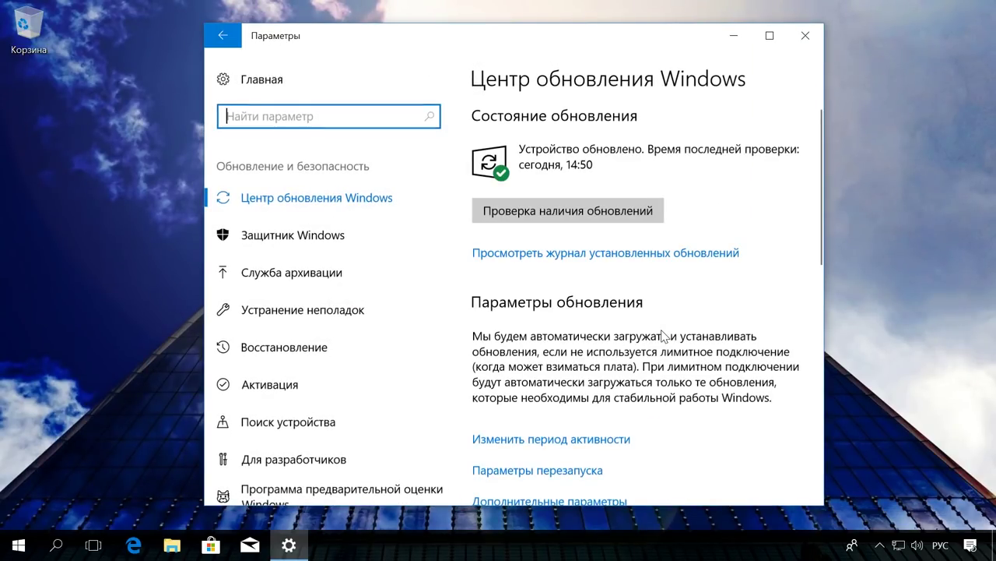
pyautogui.click(321, 359)
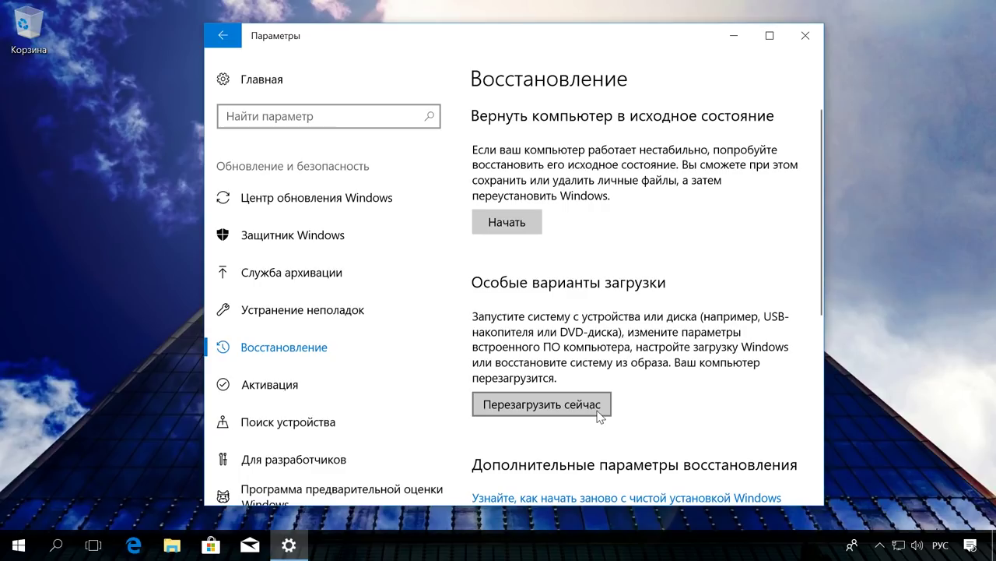
# - Restart the computer into the Windows recovery environment
pyautogui.rightClick(19, 545)
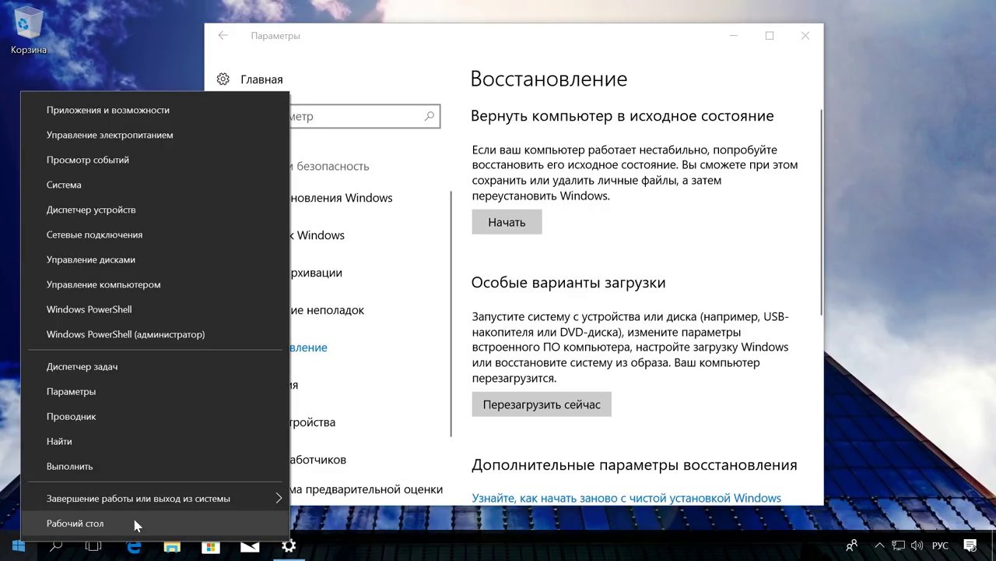
pyautogui.moveTo(277, 498)
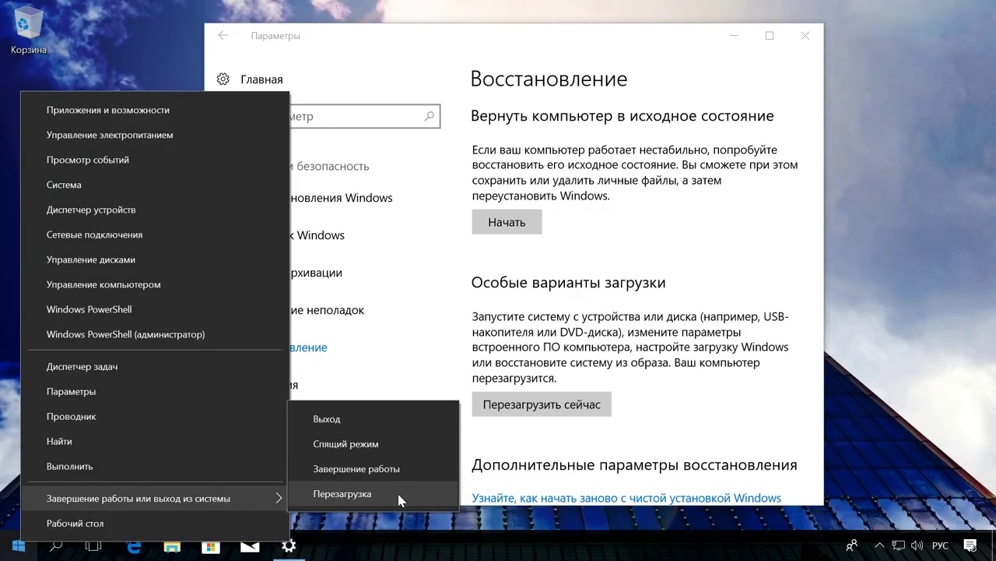
pyautogui.click(397, 492)
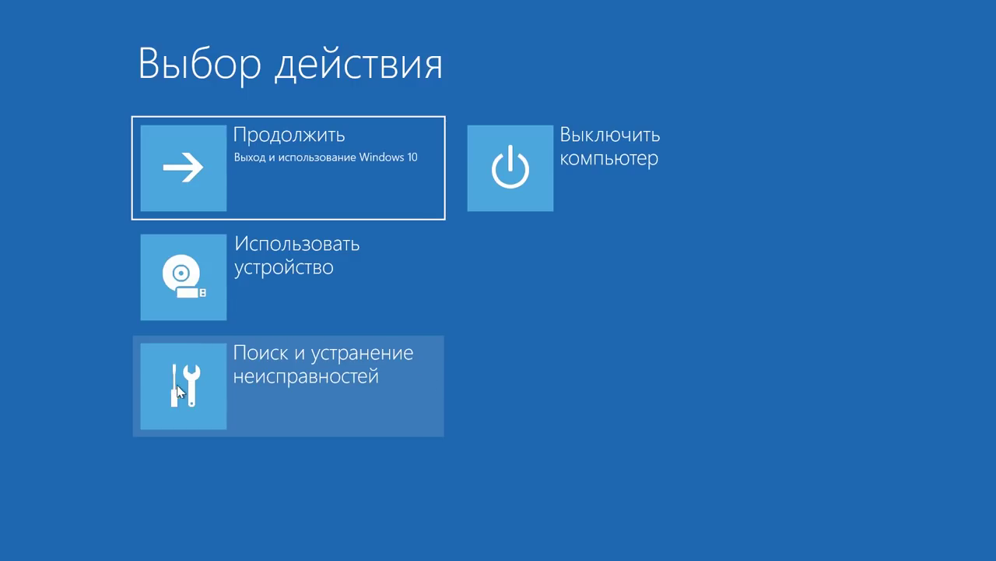
# - Start System Image Recovery from the advanced troubleshooting options and sign in to the user account with its password
pyautogui.click(362, 366)
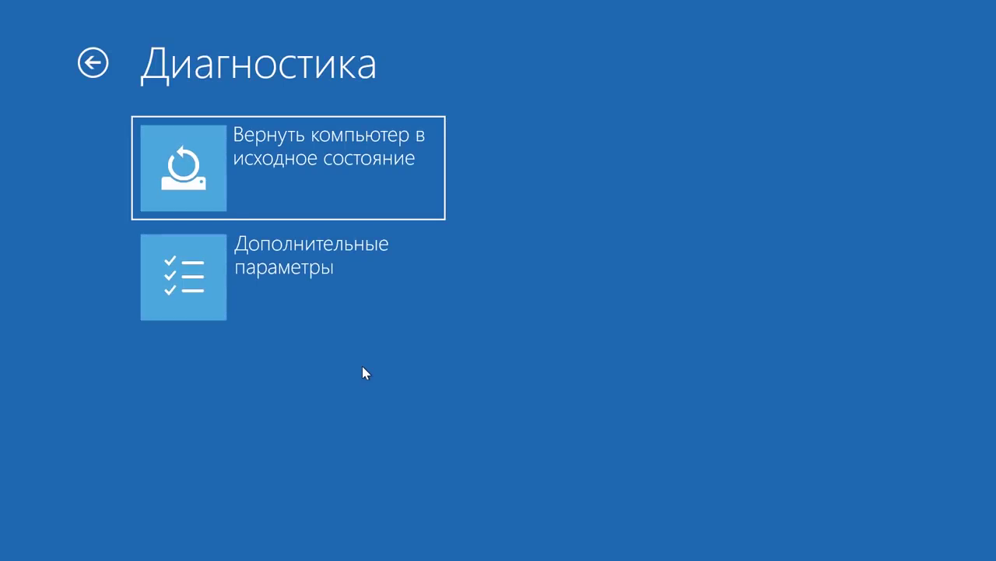
pyautogui.click(364, 274)
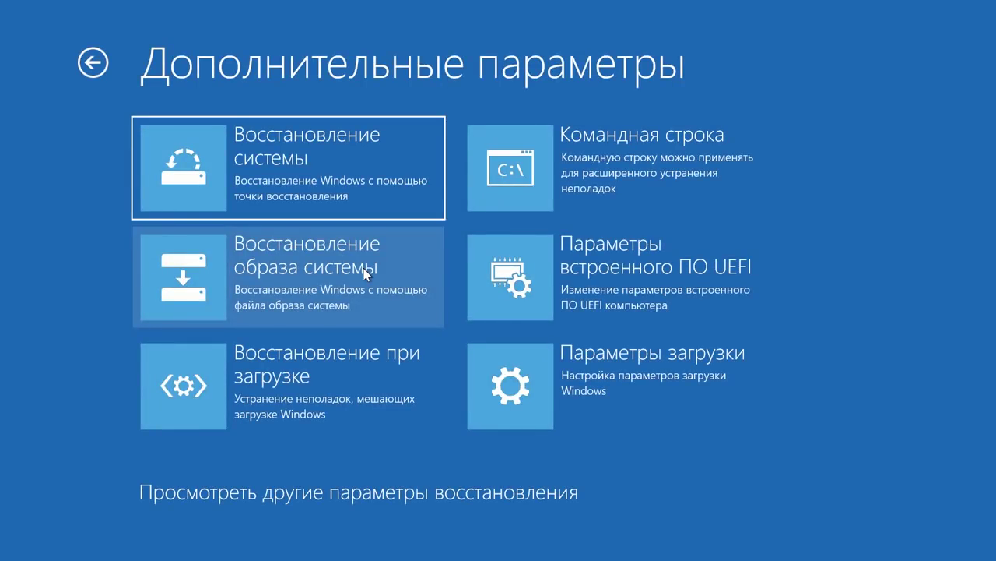
pyautogui.click(393, 257)
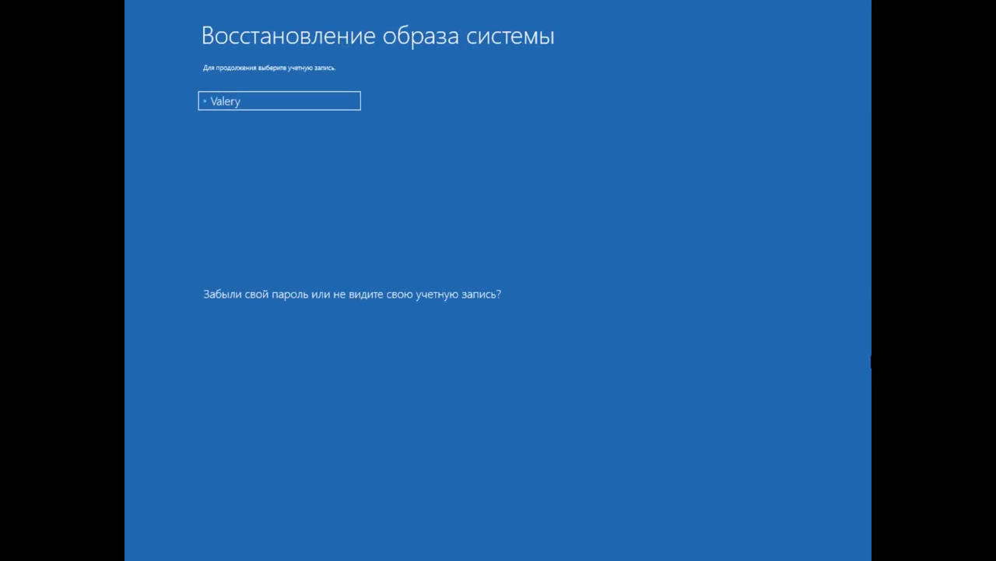
pyautogui.click(249, 103)
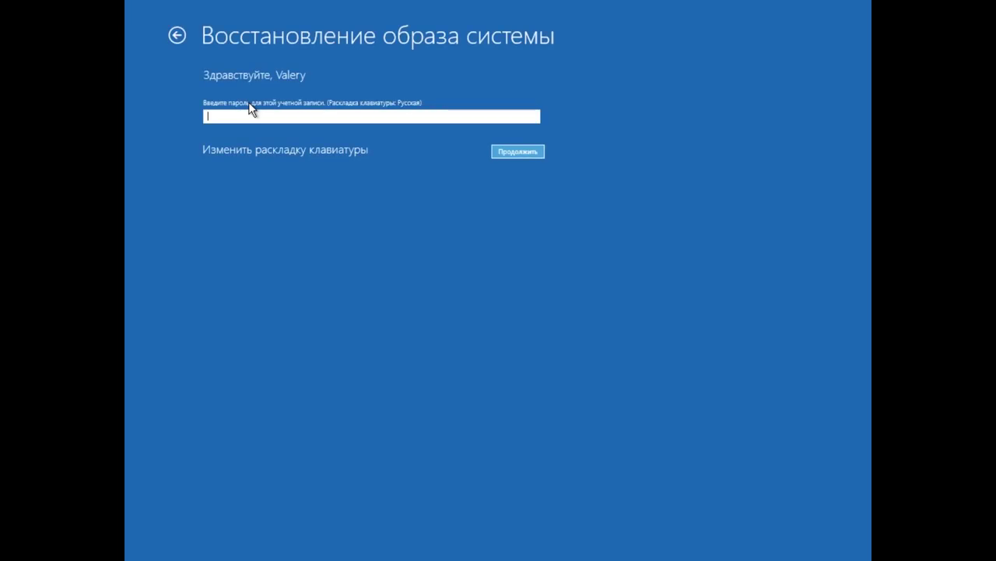
pyautogui.write('••••••')
pyautogui.click(510, 153)
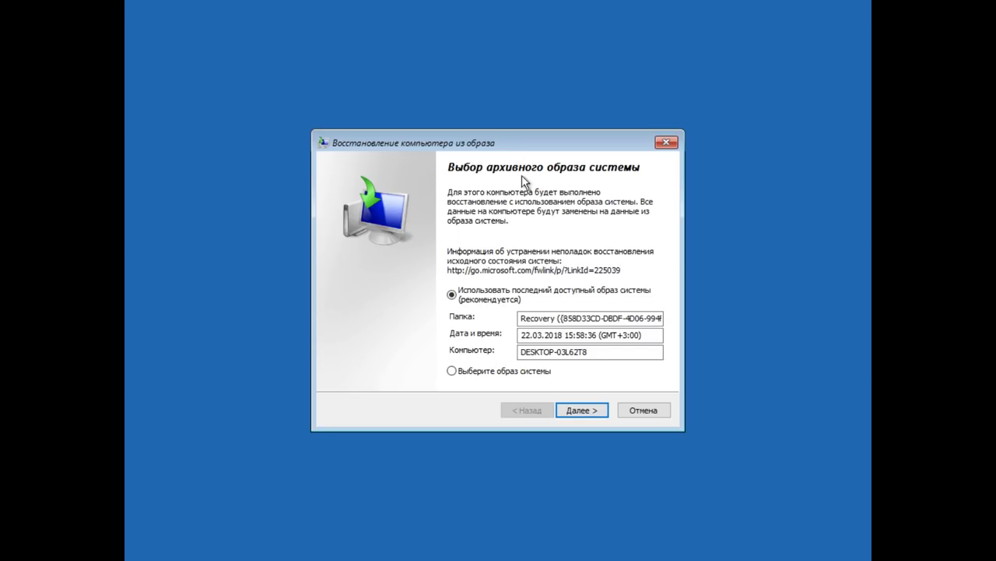
# - Restore the computer from the latest available system image on Recovery, keeping the default restore options, and restart it
pyautogui.moveTo(559, 319); pyautogui.dragTo(522, 320)
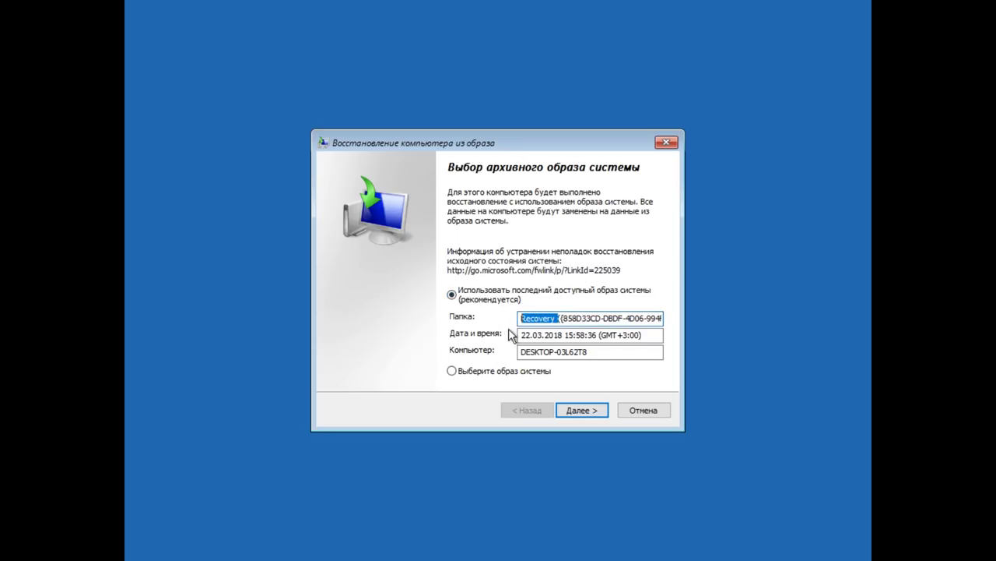
pyautogui.click(593, 411)
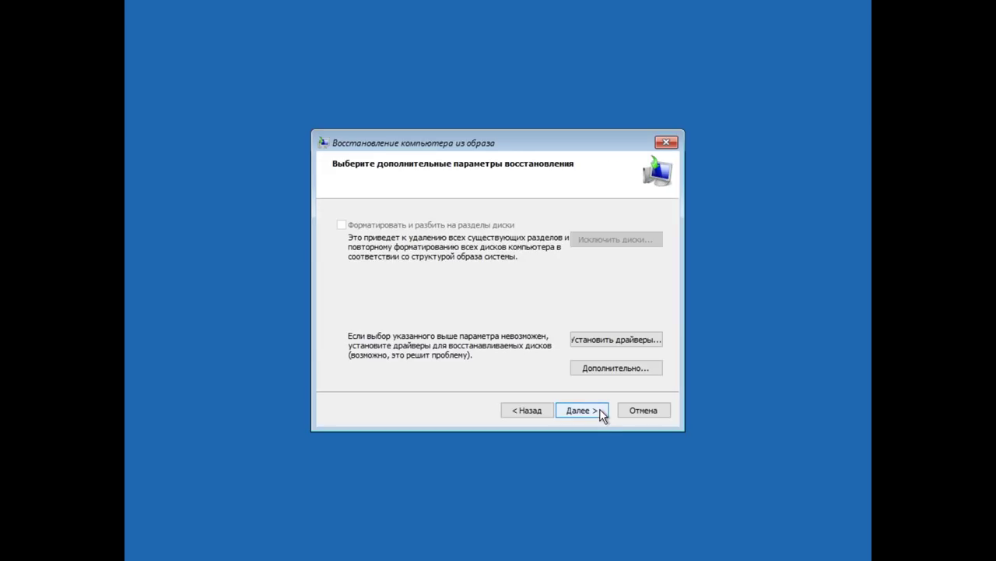
pyautogui.click(600, 410)
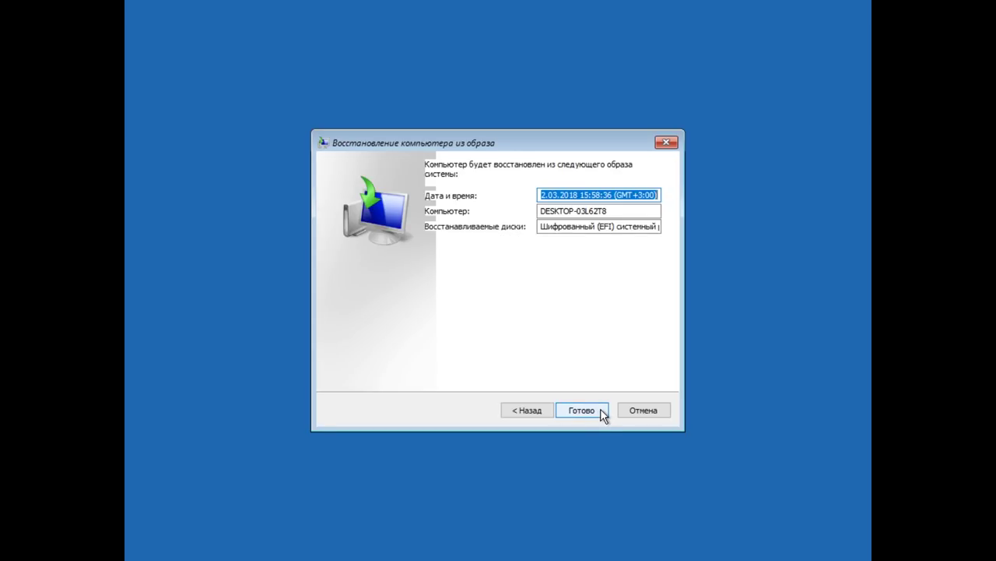
pyautogui.click(601, 410)
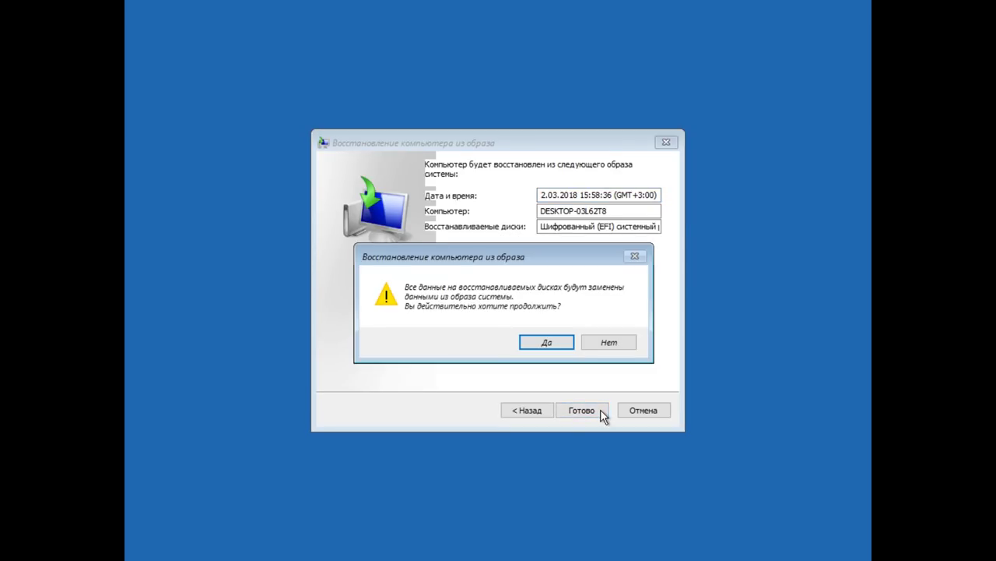
pyautogui.click(556, 340)
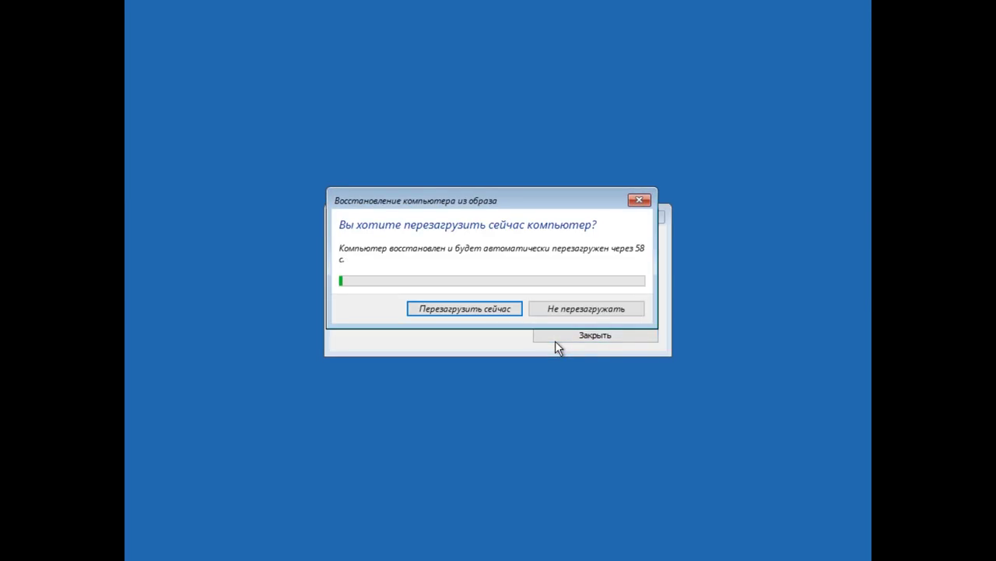
pyautogui.click(508, 309)
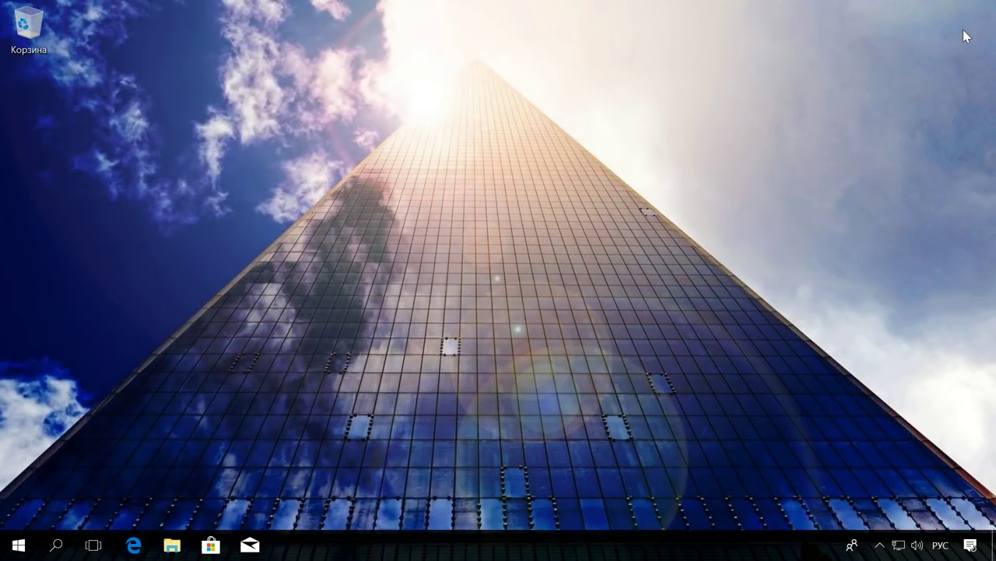
# - Reopen Disk Management and widen its window so that all partitions of Disk 0 fit
pyautogui.rightClick(19, 544)
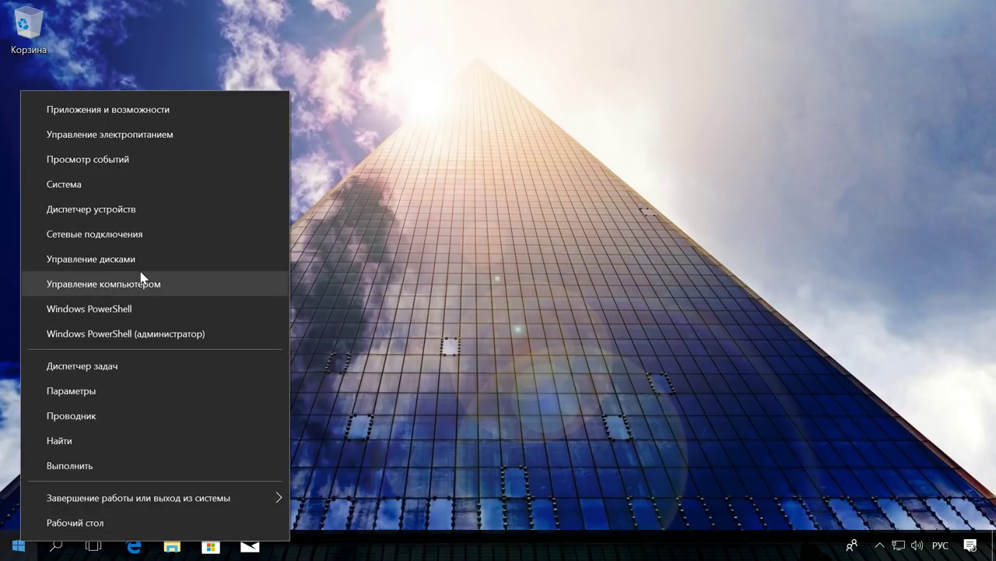
pyautogui.click(141, 262)
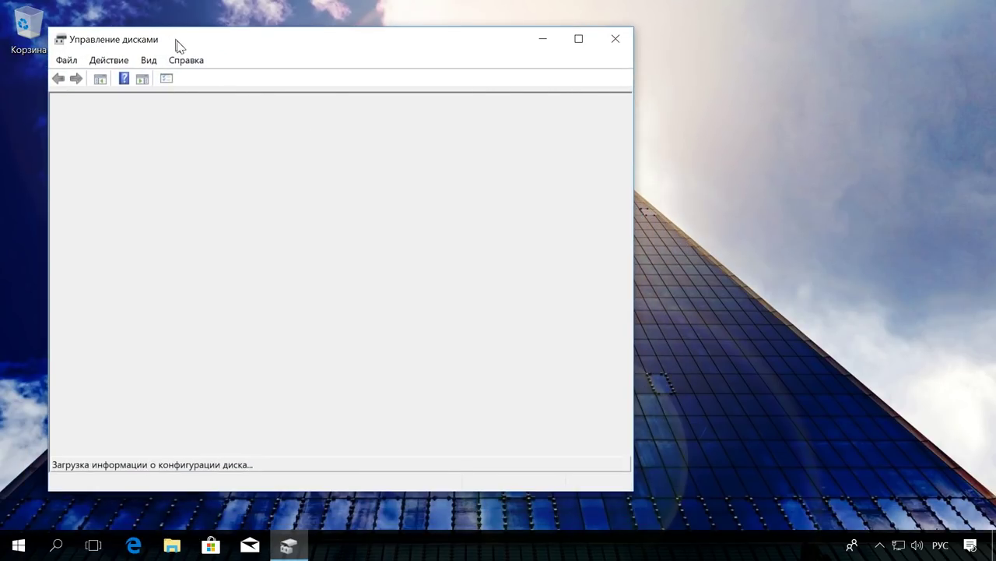
pyautogui.moveTo(632, 238); pyautogui.dragTo(916, 240)
# - Delete the Recovery volume from Disk 0
pyautogui.click(854, 352)
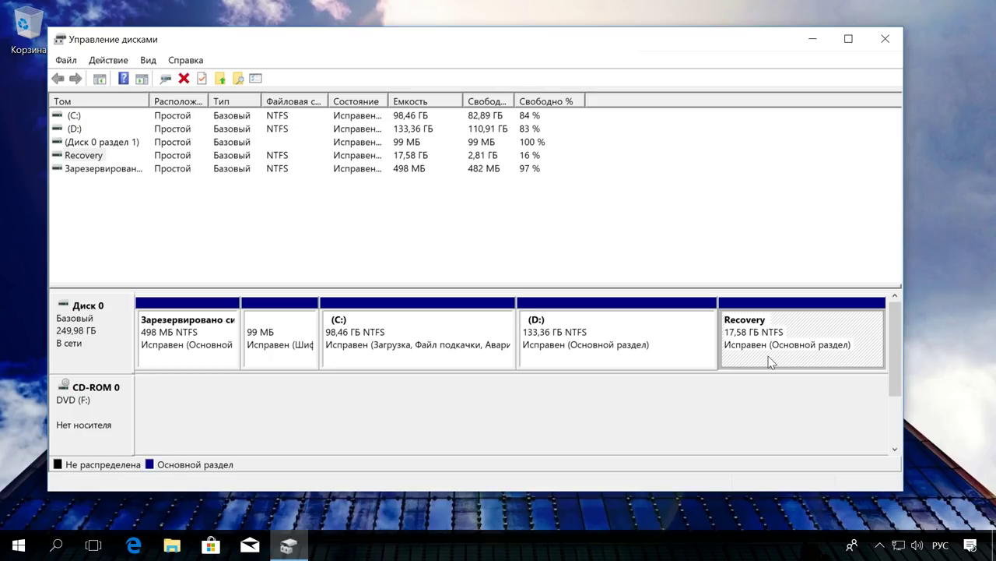
pyautogui.rightClick(791, 327)
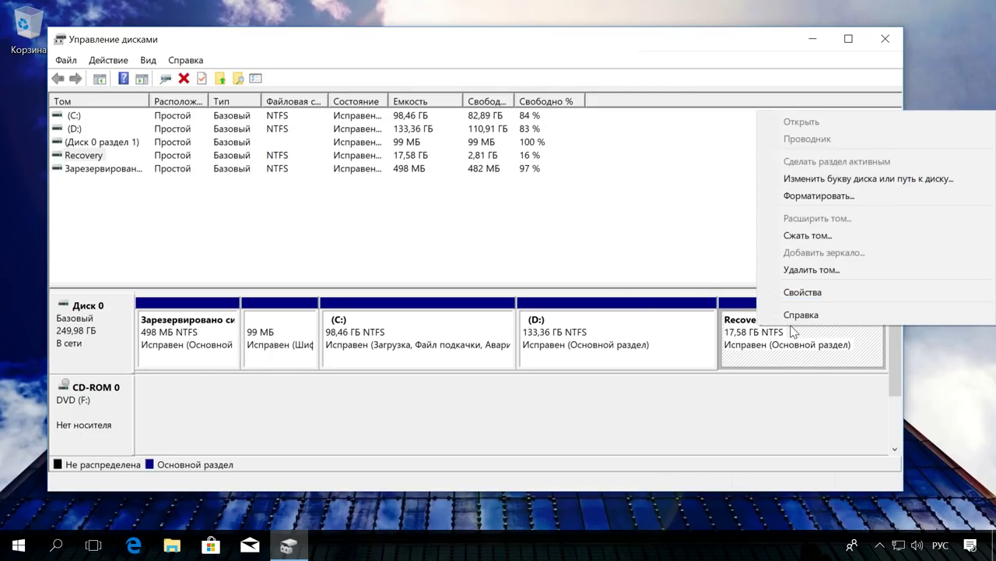
pyautogui.click(857, 270)
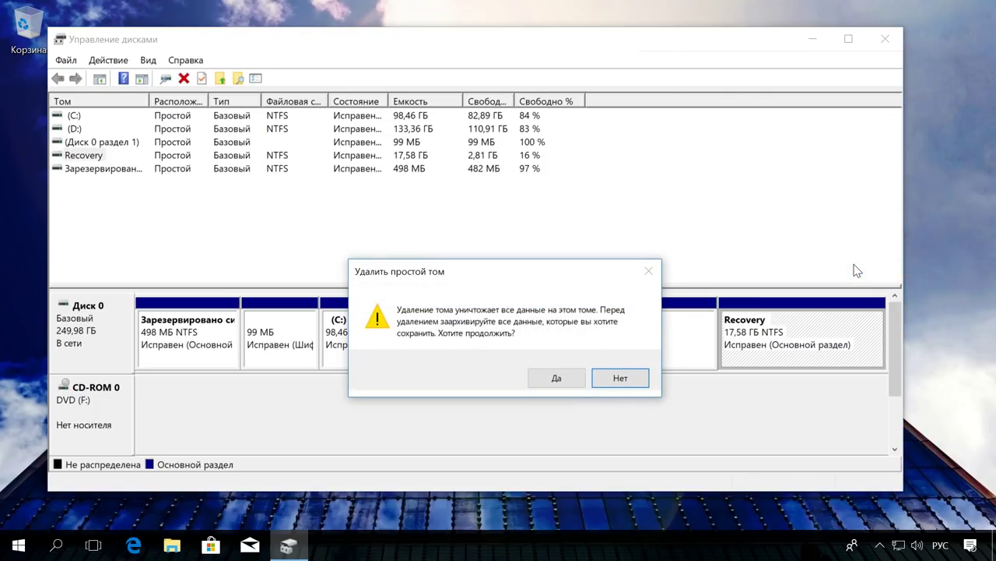
pyautogui.click(568, 380)
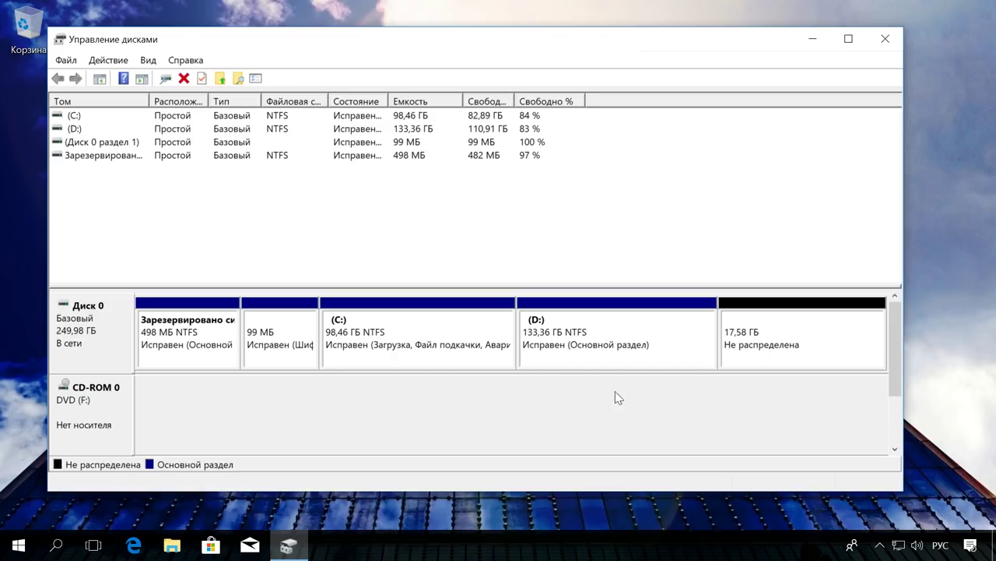
# - Extend volume D: on Disk 0 with all of the adjacent unallocated space, keeping the wizard's default options
pyautogui.click(790, 339)
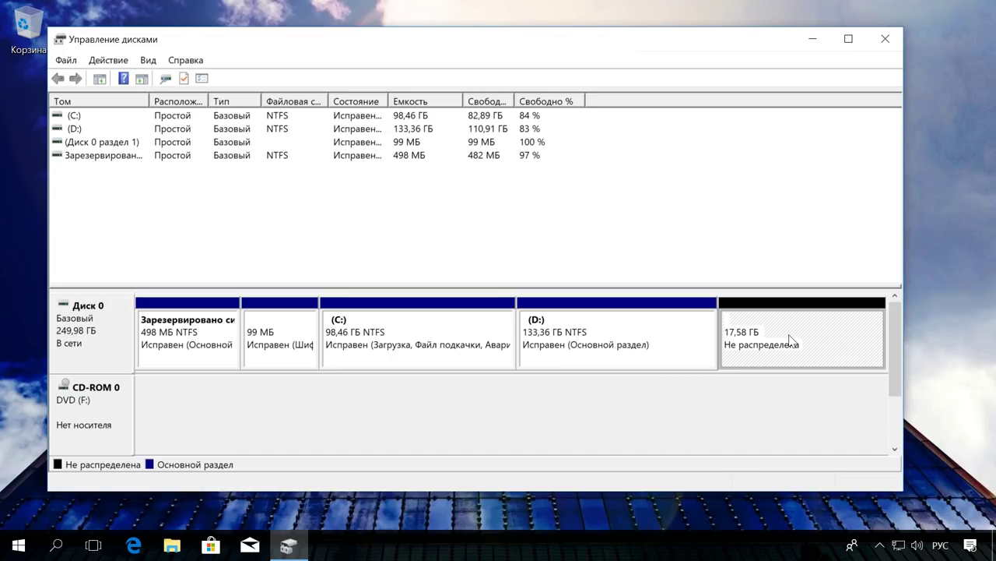
pyautogui.click(623, 336)
pyautogui.rightClick(631, 323)
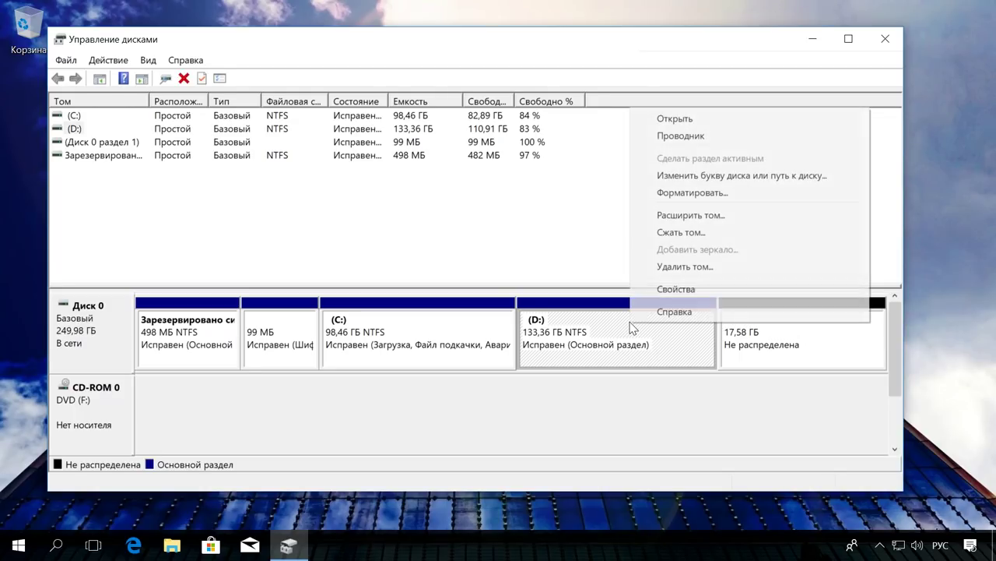
pyautogui.click(715, 217)
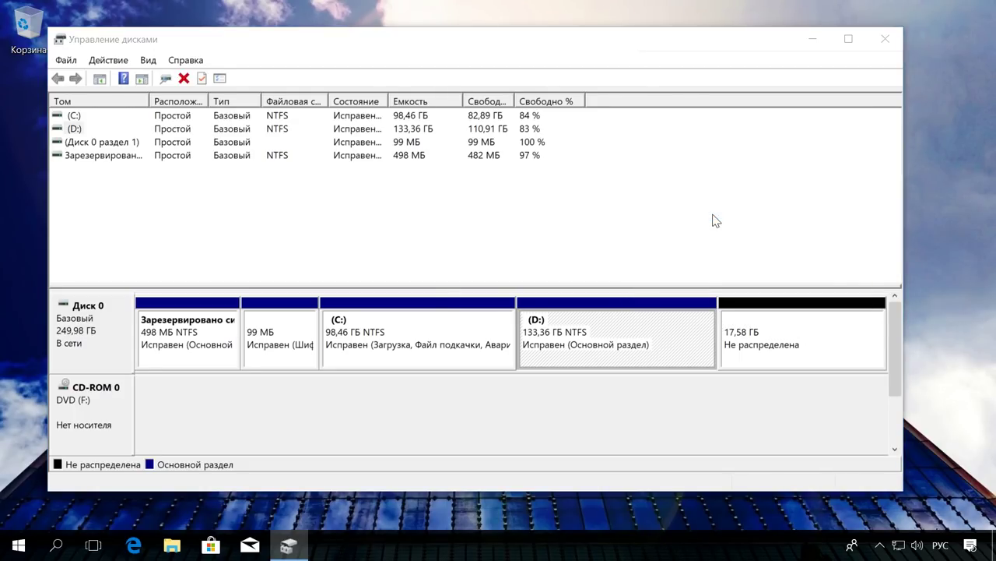
pyautogui.click(348, 407)
pyautogui.click(348, 406)
pyautogui.click(348, 406)
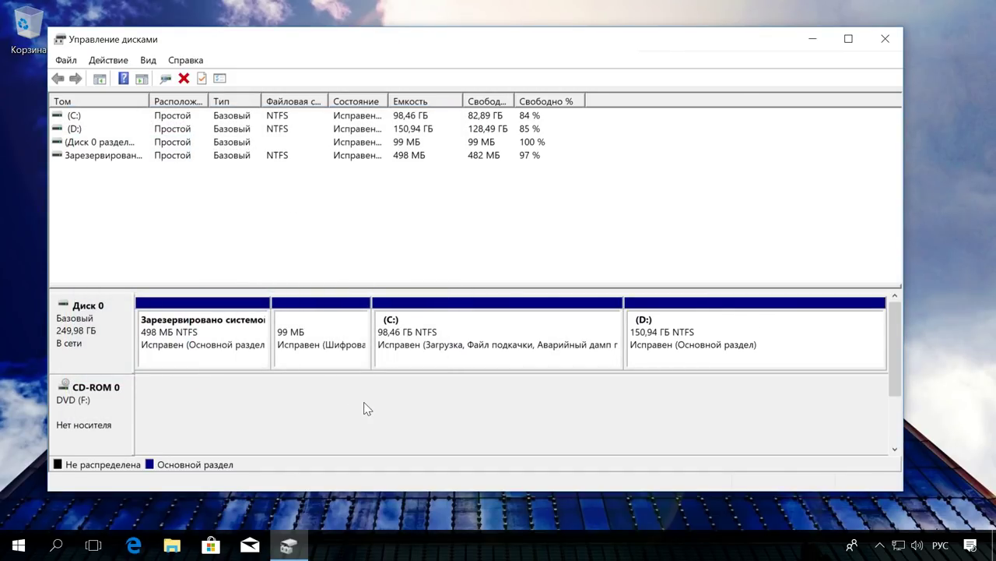
pyautogui.click(673, 344)
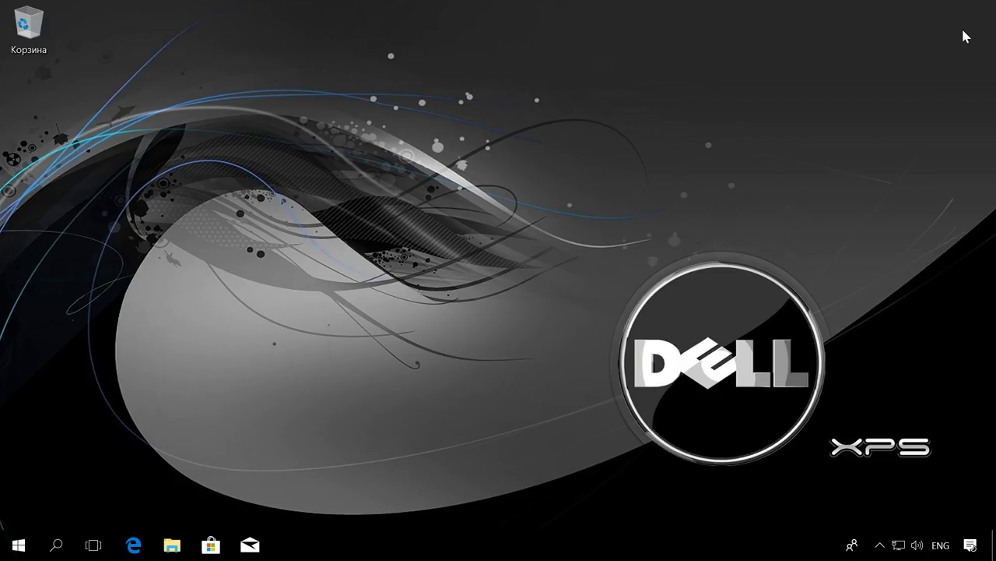
# - Open Disk Management and widen its window so that the partitions of Disk 0 fit
pyautogui.rightClick(17, 545)
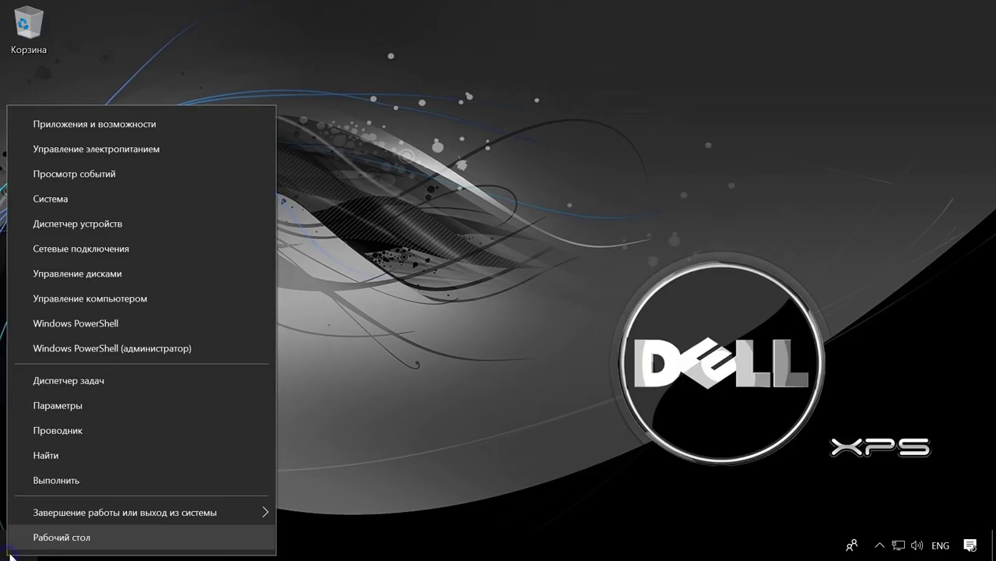
pyautogui.click(111, 273)
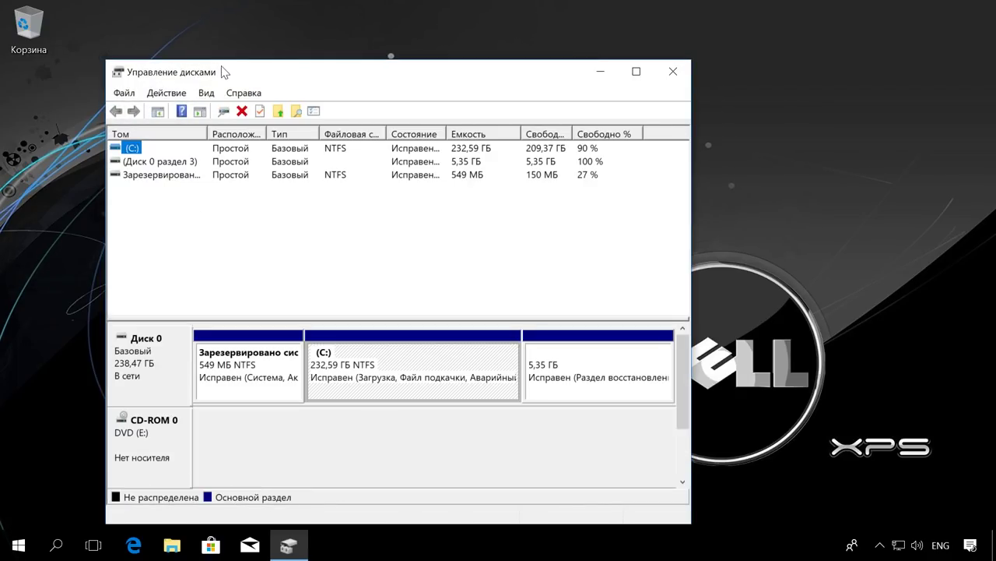
pyautogui.moveTo(222, 71); pyautogui.dragTo(211, 44)
pyautogui.moveTo(681, 456)
pyautogui.mouseDown()
pyautogui.moveTo(988, 453)
pyautogui.moveTo(980, 451)
pyautogui.mouseUp()
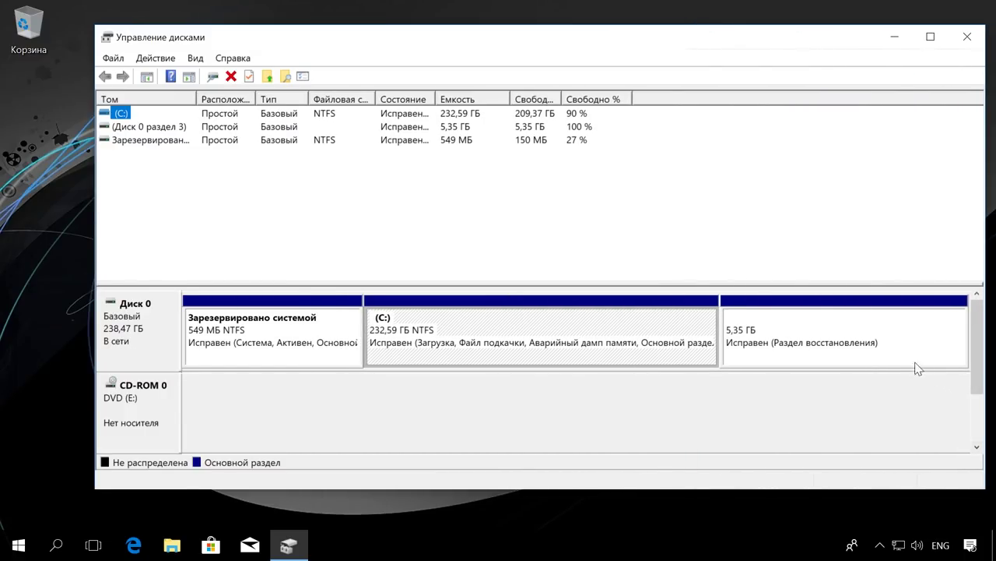
# - Check which operations are offered for the recovery partition on Disk 0
pyautogui.click(900, 344)
pyautogui.rightClick(900, 346)
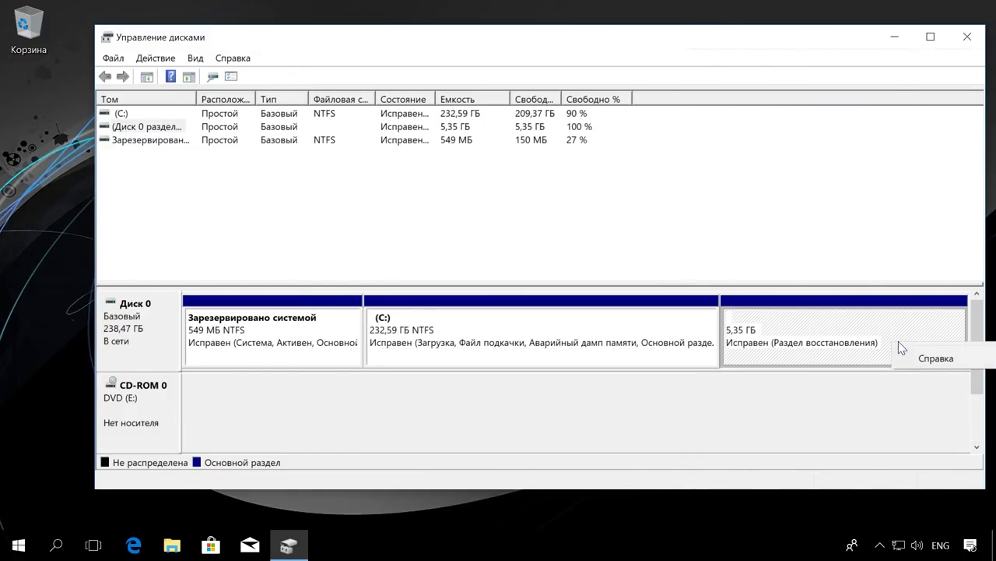
pyautogui.rightClick(749, 330)
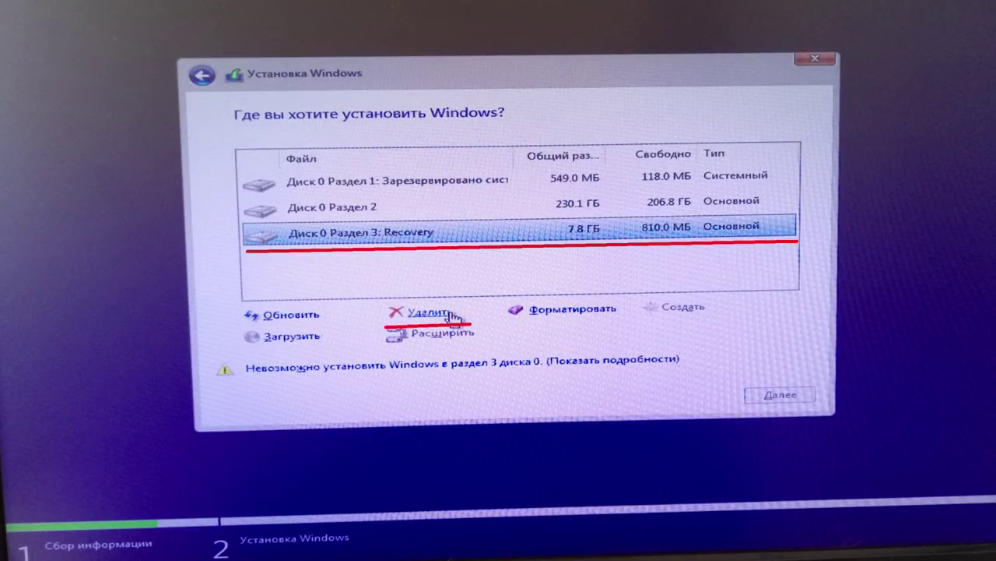
pyautogui.click(452, 315)
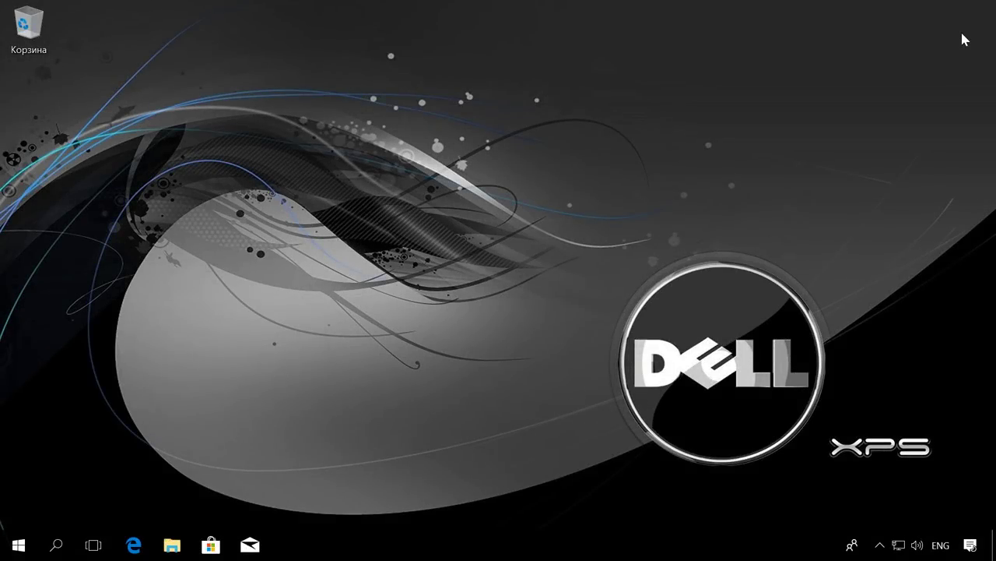
# - Search for cmd, run Command Prompt as administrator and move its window towards the middle of the desktop
pyautogui.click(56, 544)
pyautogui.write('cmd')
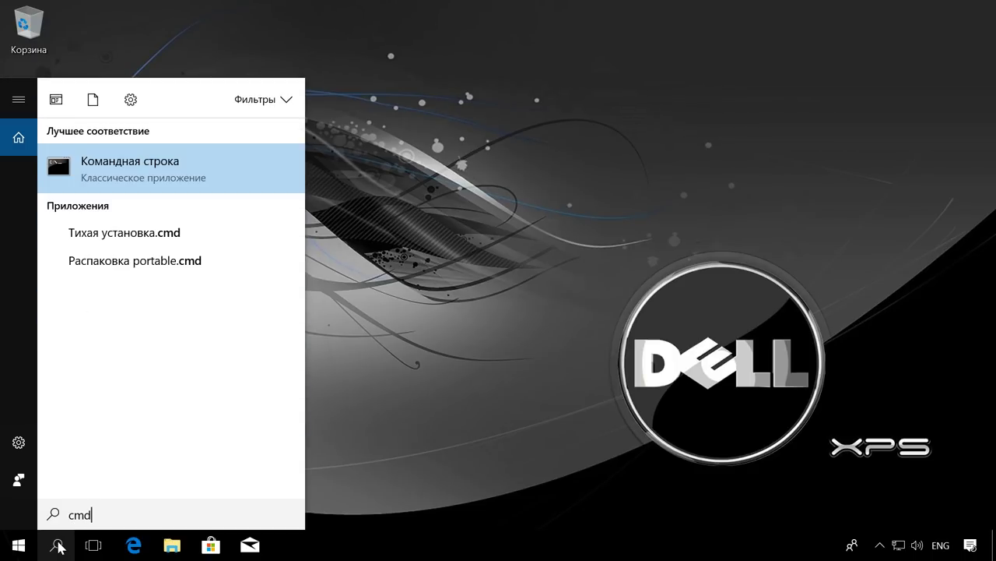
pyautogui.rightClick(105, 162)
pyautogui.click(225, 178)
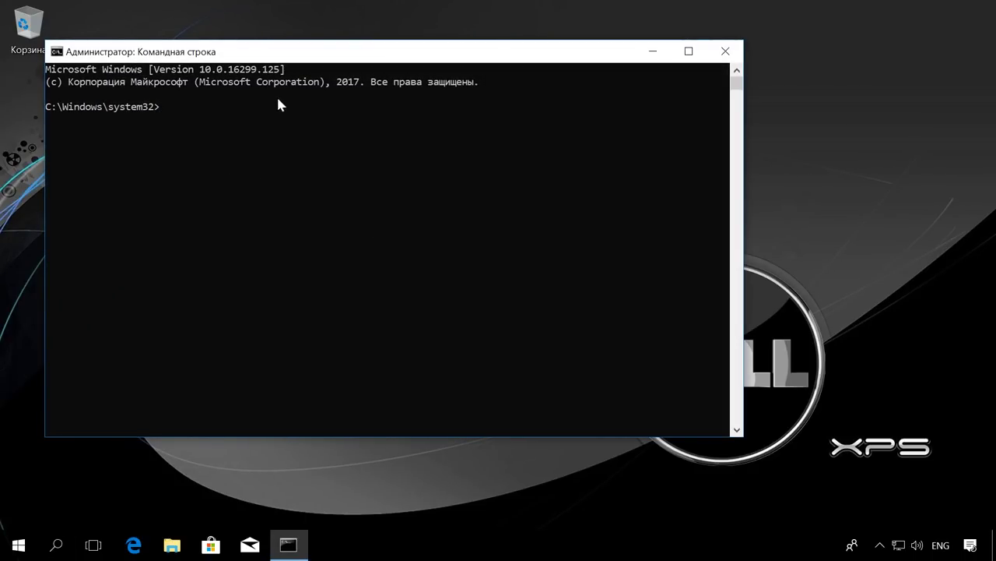
pyautogui.moveTo(285, 55); pyautogui.dragTo(381, 52)
# - Start diskpart and list the disks with list disk
pyautogui.write('di')
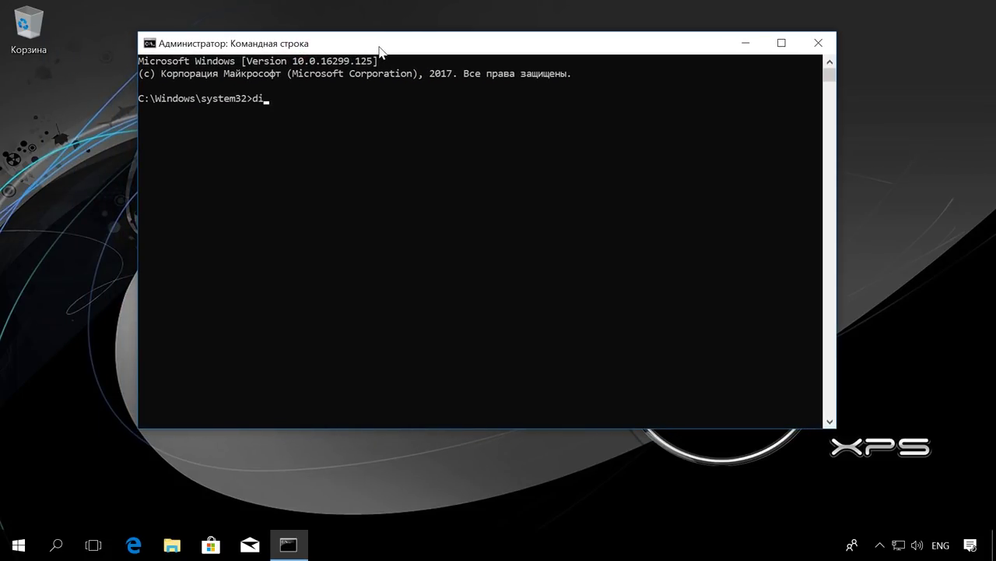
pyautogui.write('skpart')
pyautogui.press('Return')
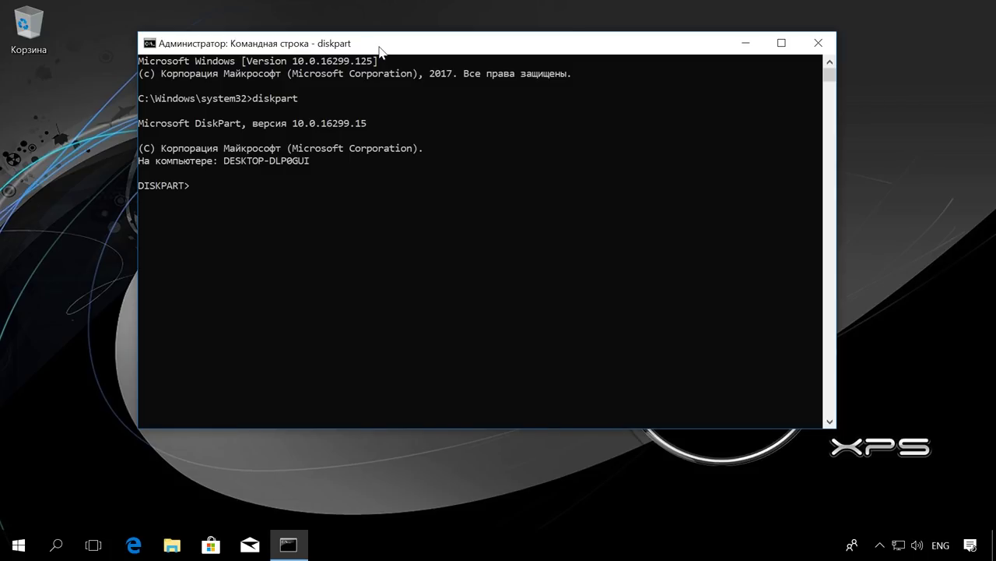
pyautogui.write('list disk')
pyautogui.press('Return')
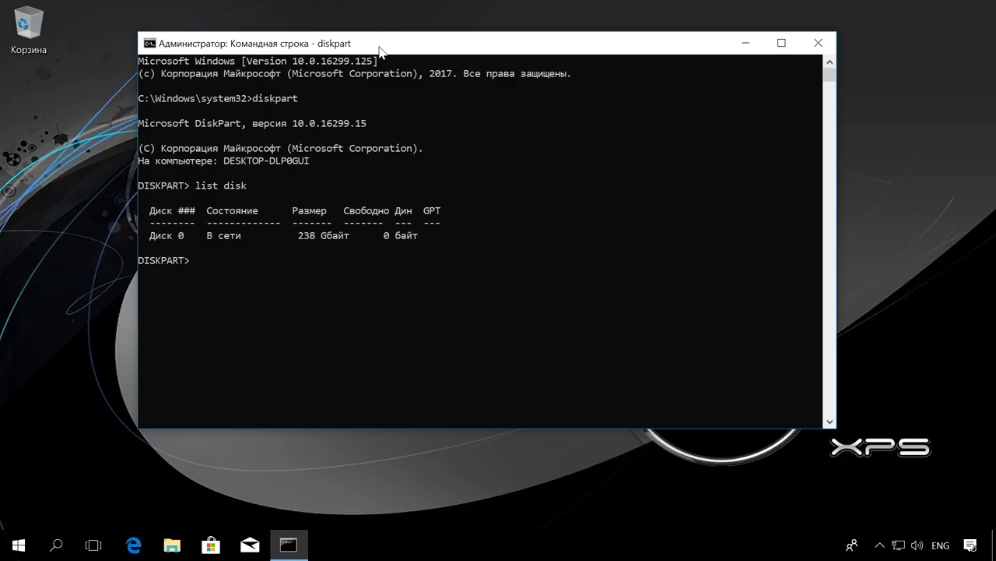
# - Select disk 0 in diskpart, make the console window taller and list the disk's partitions with list partition
pyautogui.write('select disk 0')
pyautogui.press('Return')
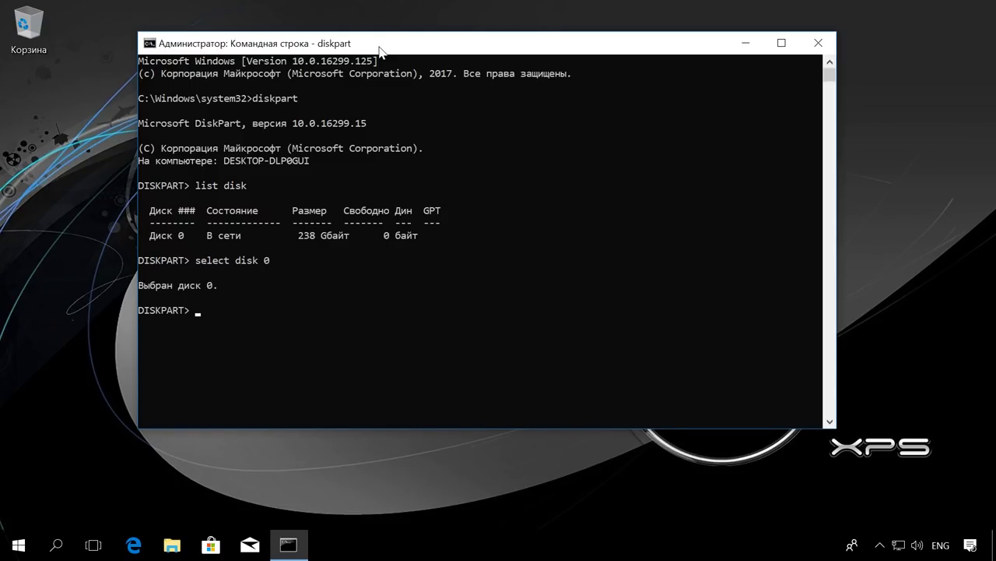
pyautogui.moveTo(251, 427); pyautogui.dragTo(249, 501)
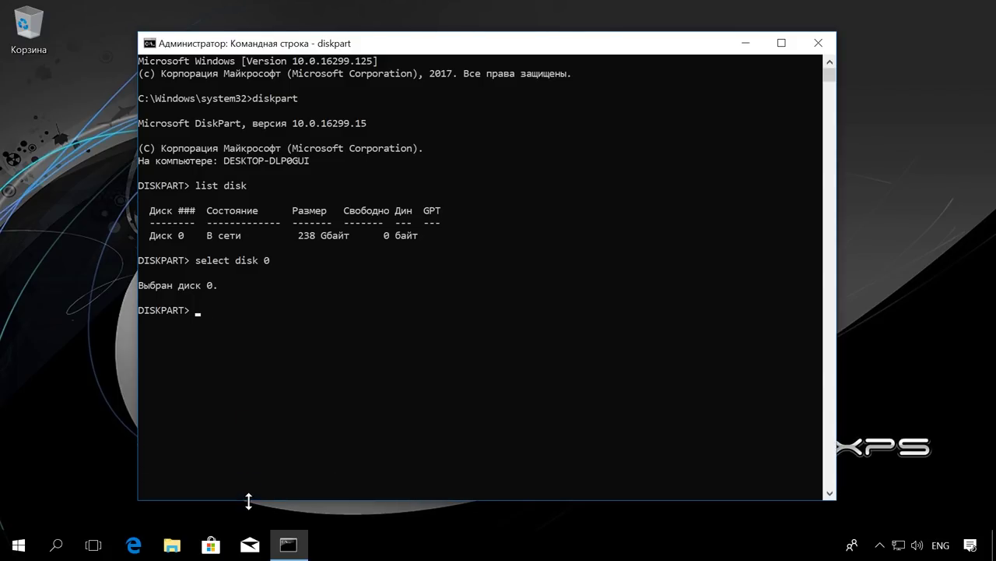
pyautogui.write('list partition')
pyautogui.press('Return')
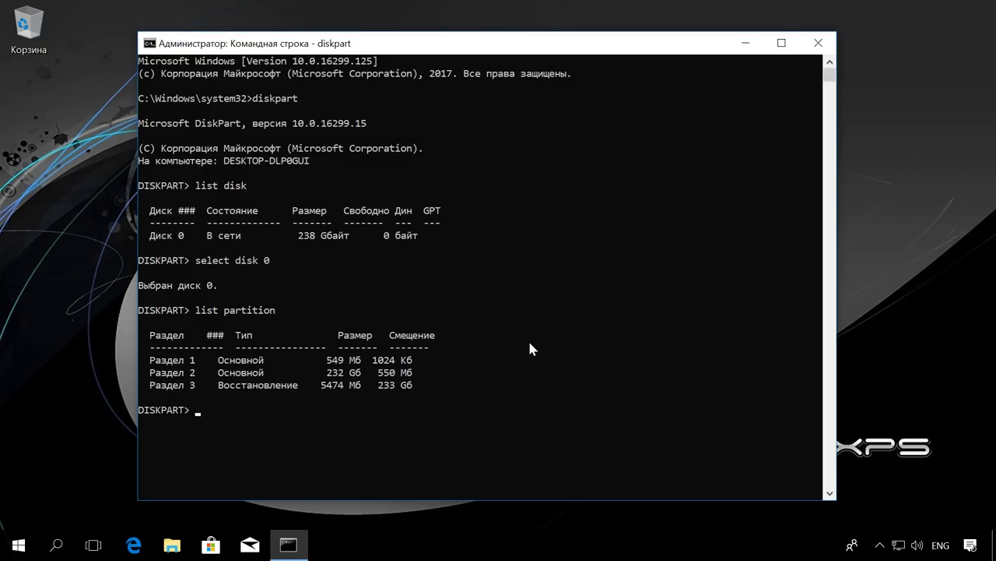
# - Select partition 3, remove it with delete partition override, and close the command window
pyautogui.write('select partition 3')
pyautogui.press('Return')
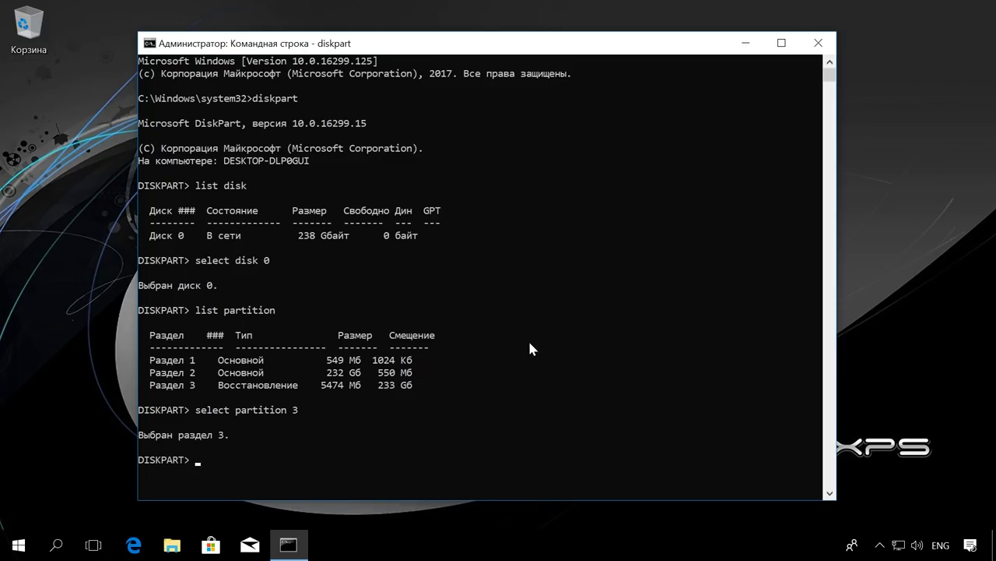
pyautogui.write('delete partition o')
pyautogui.write('verride')
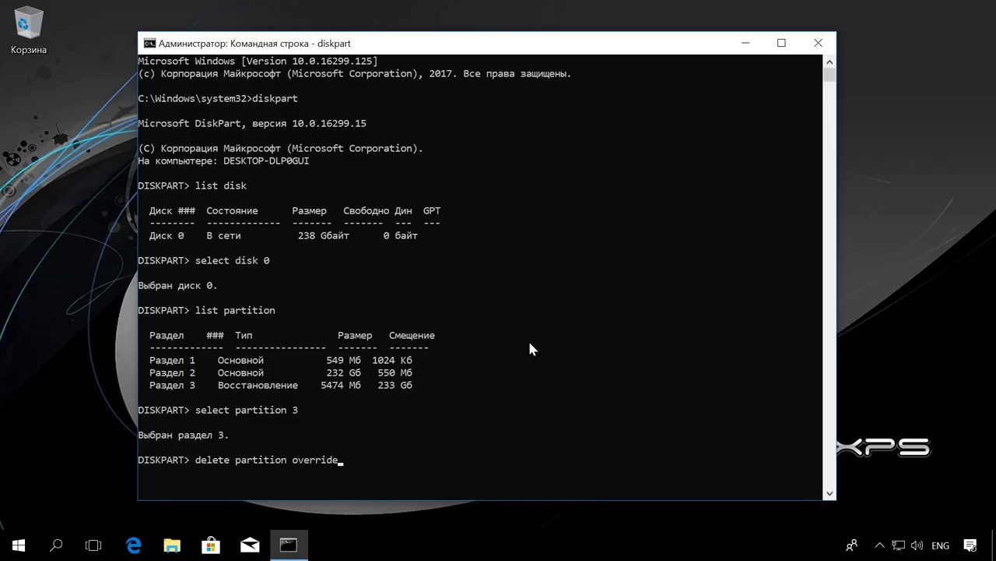
pyautogui.press('Return')
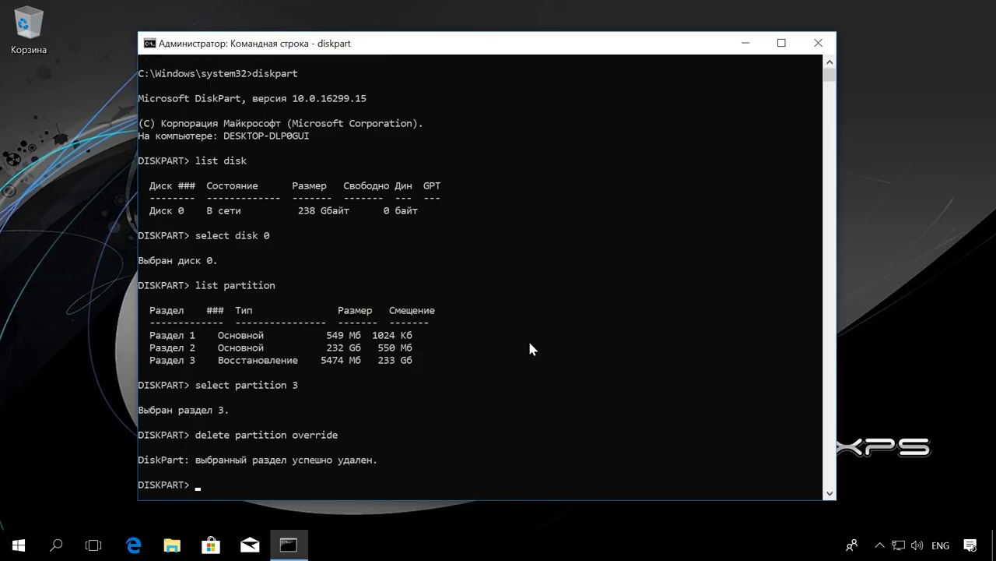
pyautogui.moveTo(144, 459); pyautogui.dragTo(376, 466)
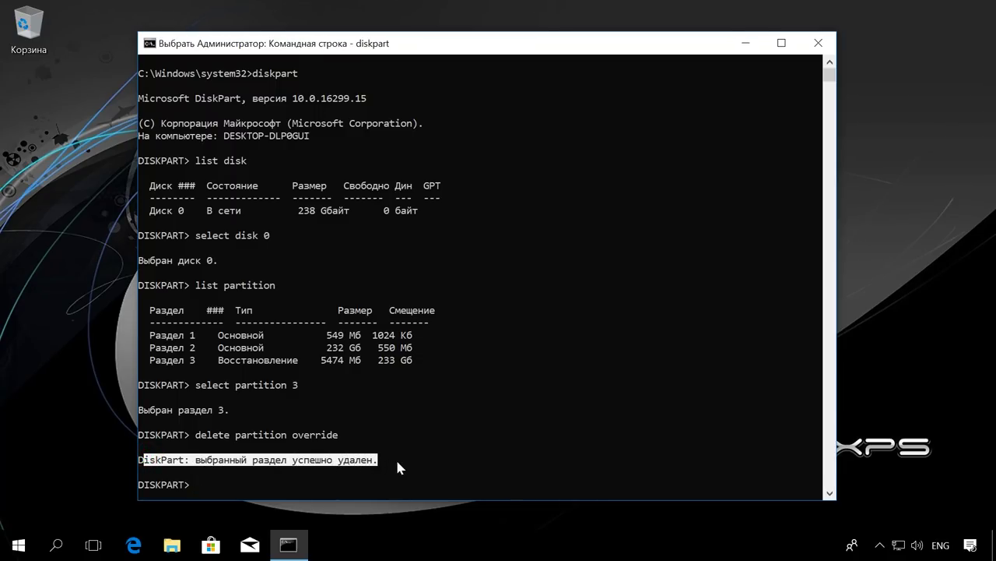
pyautogui.click(818, 41)
# - Reopen Disk Management, move its window up and widen it to show Disk 0 fully
pyautogui.rightClick(6, 552)
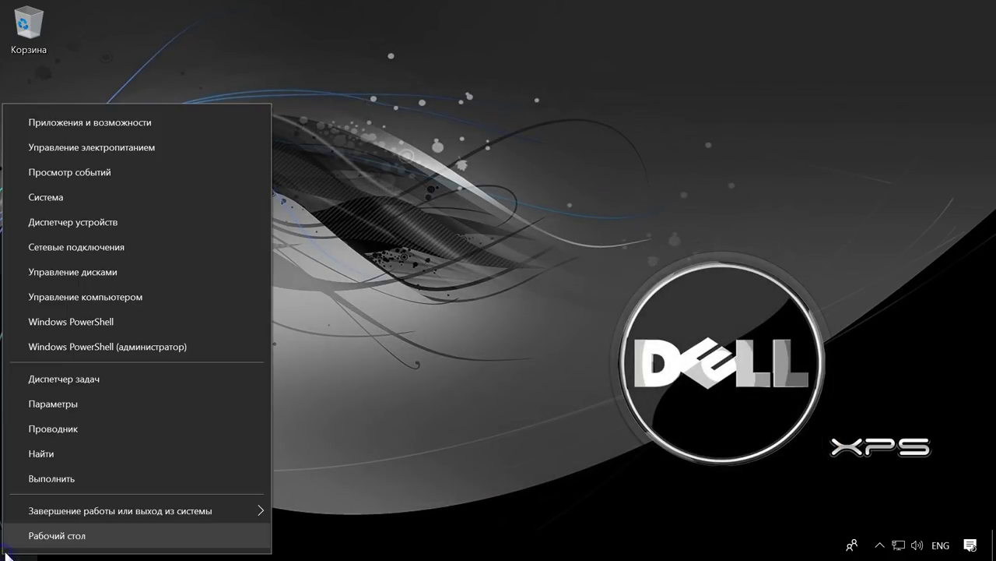
pyautogui.click(163, 271)
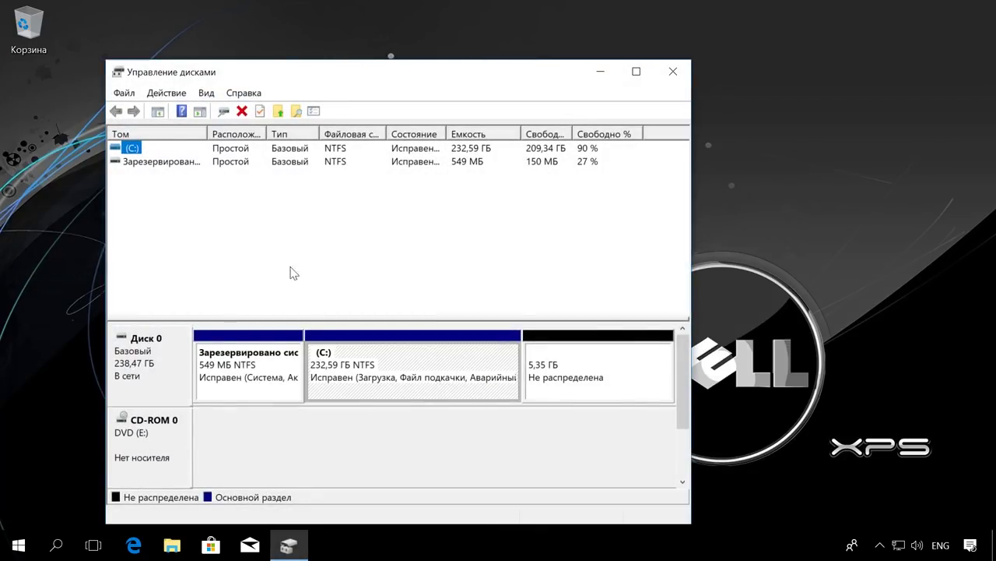
pyautogui.moveTo(323, 70); pyautogui.dragTo(303, 41)
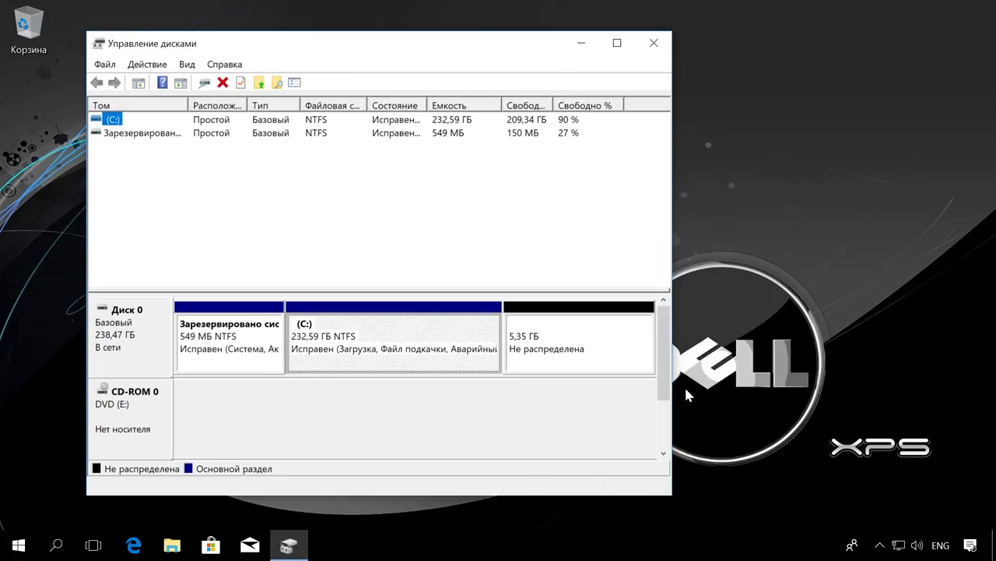
pyautogui.moveTo(674, 385); pyautogui.dragTo(979, 376)
# - Check the volume creation options offered for the unallocated space on Disk 0
pyautogui.click(839, 356)
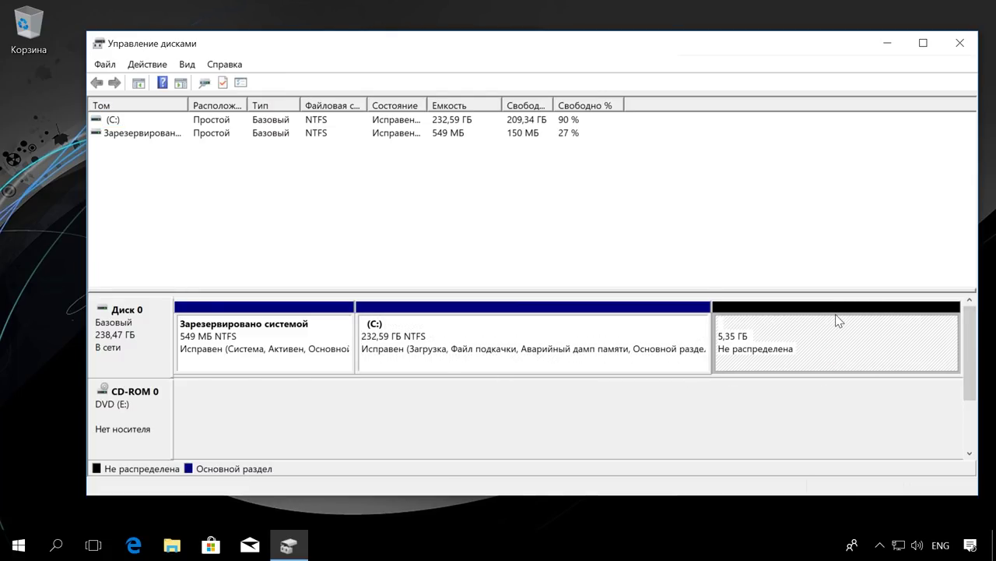
pyautogui.rightClick(837, 319)
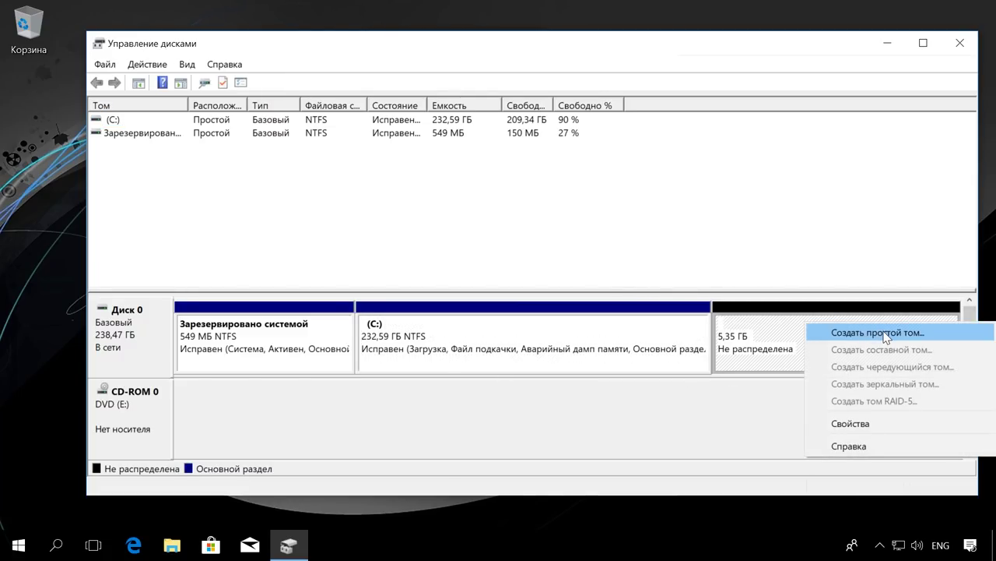
pyautogui.click(645, 354)
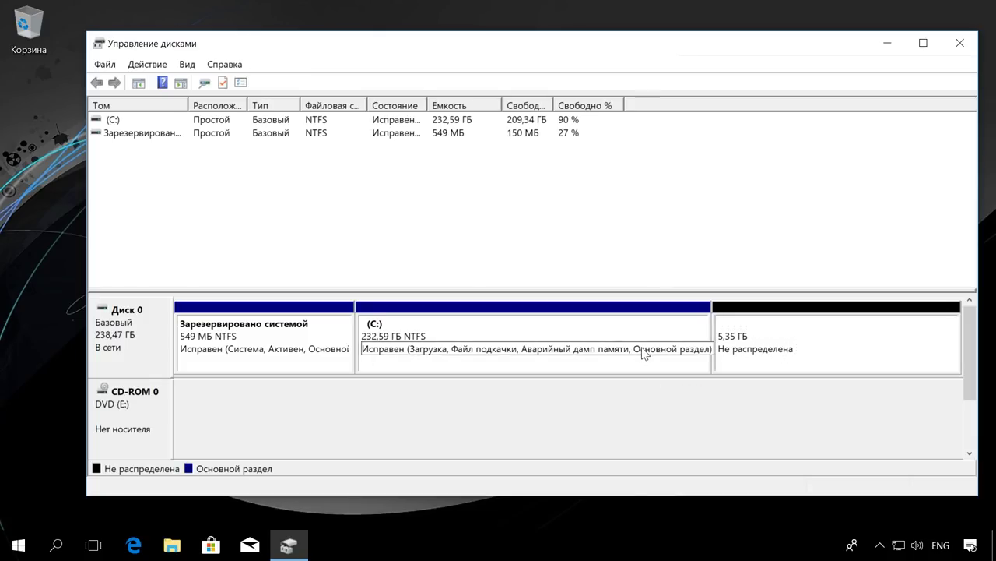
# - Extend volume C: on Disk 0 with the adjacent unallocated space, accepting the wizard's default options
pyautogui.rightClick(641, 335)
pyautogui.click(731, 225)
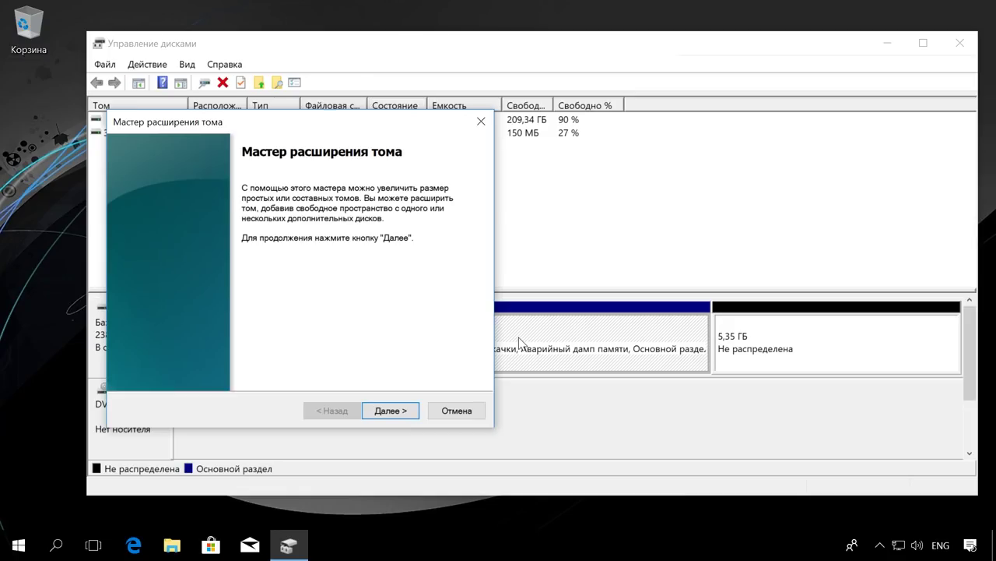
pyautogui.click(404, 410)
pyautogui.click(402, 410)
pyautogui.click(402, 409)
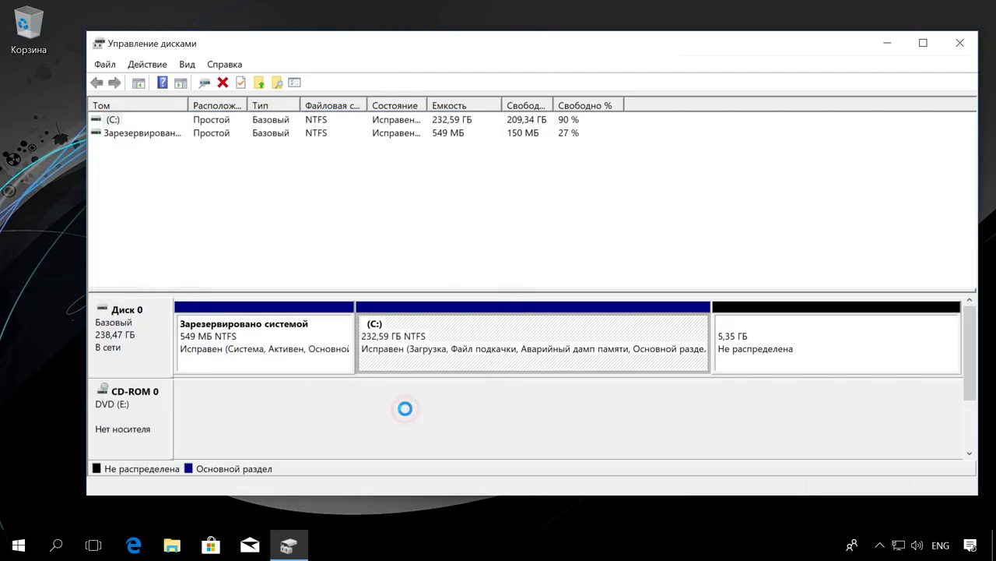